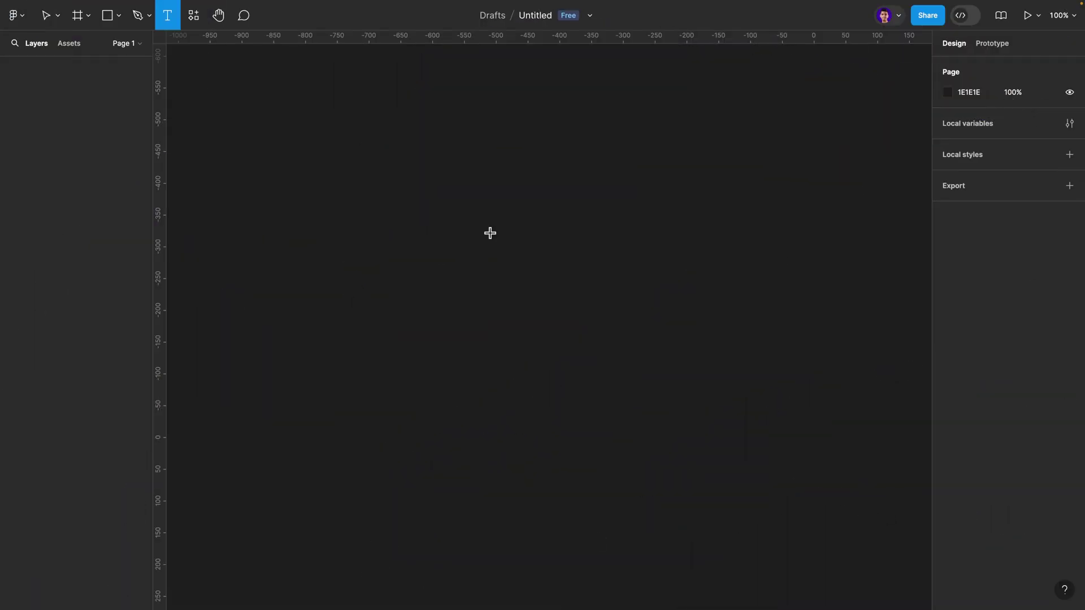
Place a text layer reading 'Magic' on the canvas.
{"action": "left_click", "coordinate": [490, 233]}
{"action": "key", "text": "Escape"}
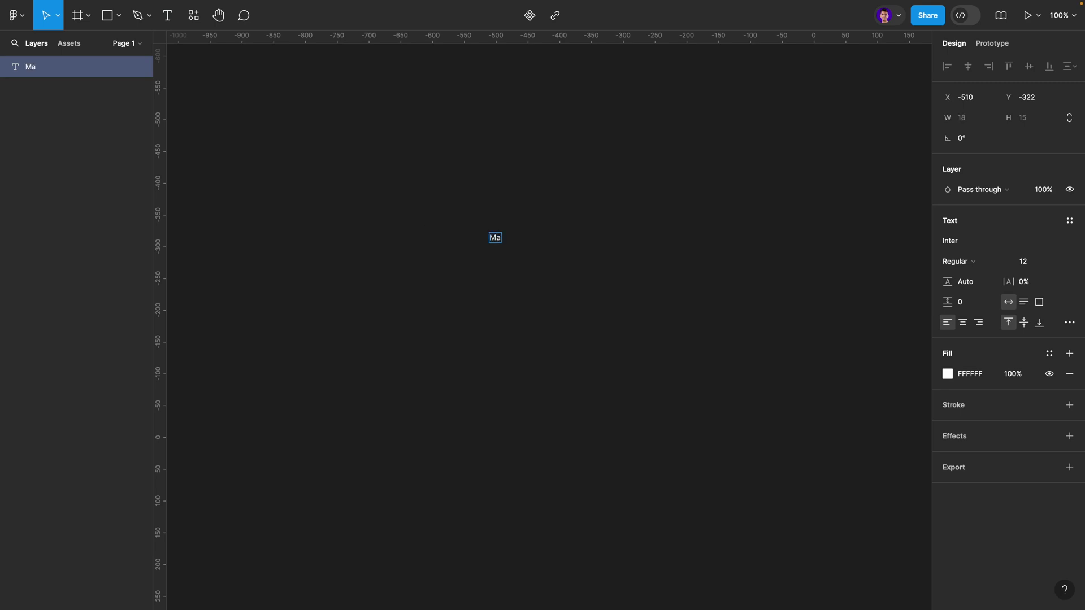
{"action": "type", "text": "Magic"}
{"action": "key", "text": "Escape"}
Raise the Magic text's font size from 12 to 17.
{"action": "left_click", "coordinate": [1040, 260]}
{"action": "type", "text": "17"}
{"action": "key", "text": "Return"}
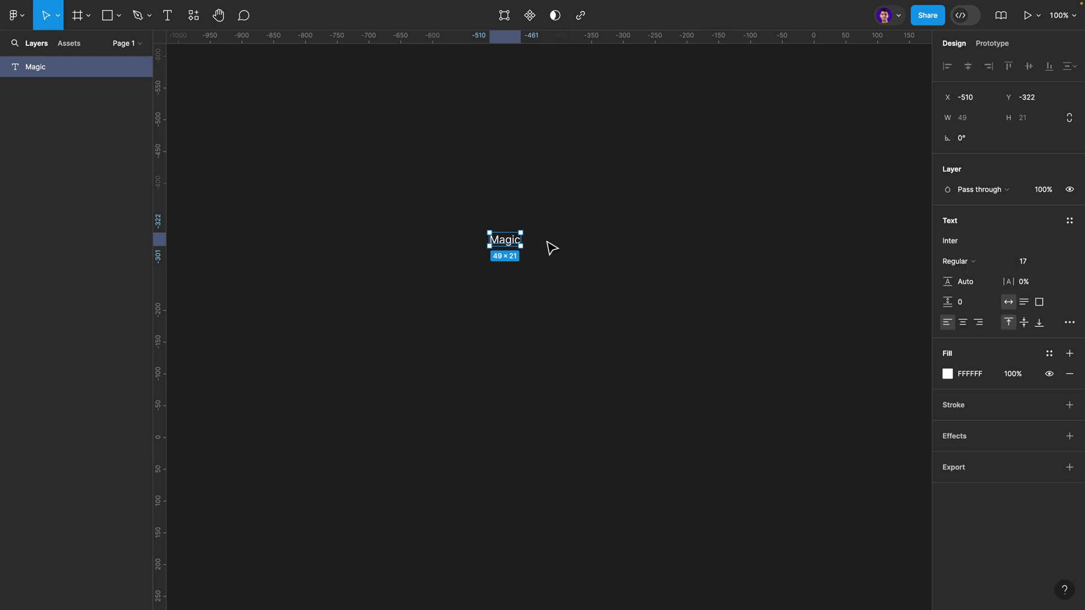
Wrap the Magic text in an auto-layout frame named 'Button'.
{"action": "scroll", "coordinate": [476, 246], "scroll_direction": "up", "scroll_amount": 5}
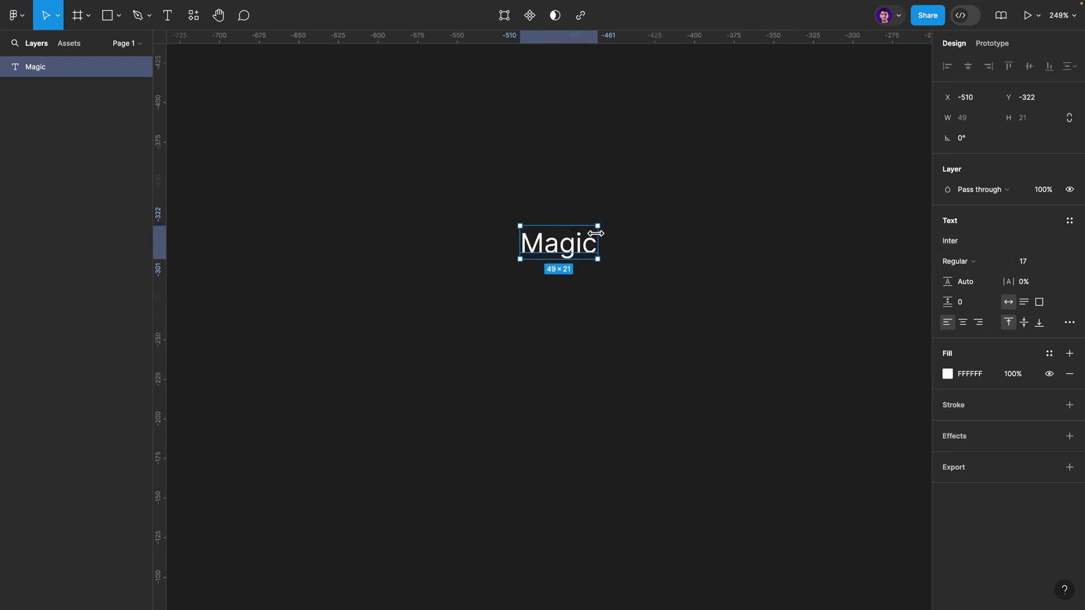
{"action": "scroll", "coordinate": [588, 242], "scroll_direction": "up", "scroll_amount": 3}
{"action": "scroll", "coordinate": [600, 241], "scroll_direction": "up", "scroll_amount": 1}
{"action": "key", "text": "shift+a"}
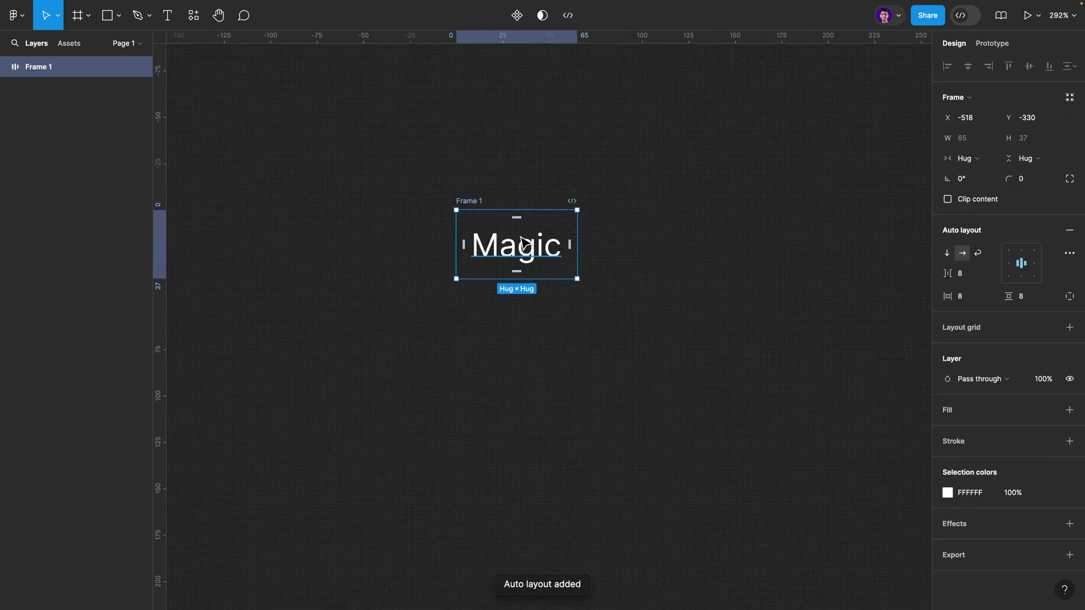
{"action": "double_click", "coordinate": [34, 66]}
{"action": "type", "text": "B"}
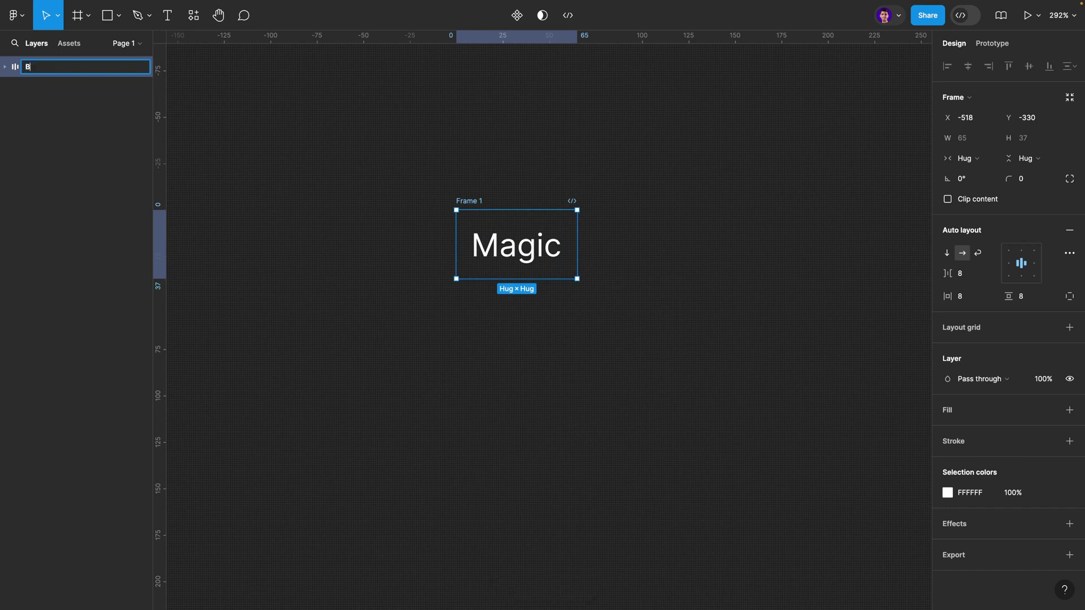
{"action": "type", "text": "utton"}
{"action": "key", "text": "Return"}
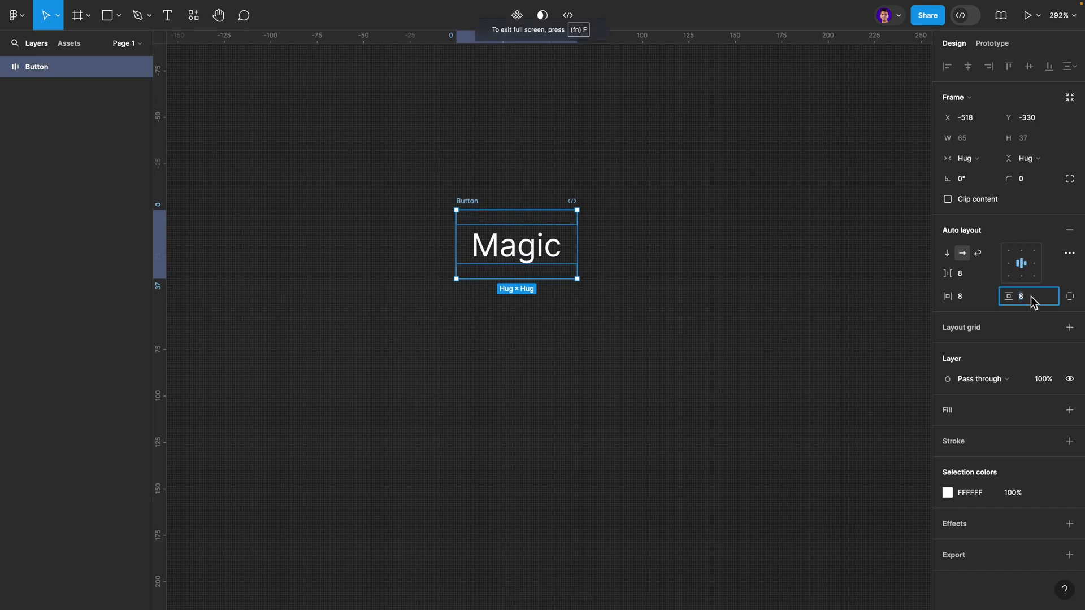
Set the Button frame's padding to 20 horizontal and 10 vertical.
{"action": "type", "text": "10"}
{"action": "key", "text": "shift+Tab"}
{"action": "type", "text": "20"}
{"action": "key", "text": "Return"}
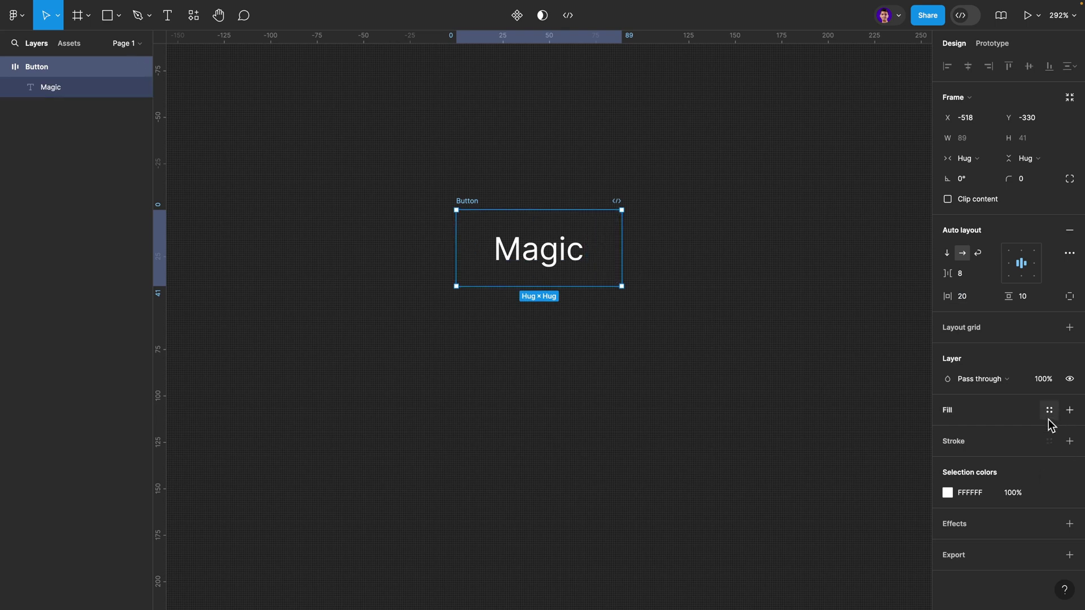
Add a 1 px black inside stroke and set corner radius 38 for a pill shape.
{"action": "left_click", "coordinate": [1069, 441]}
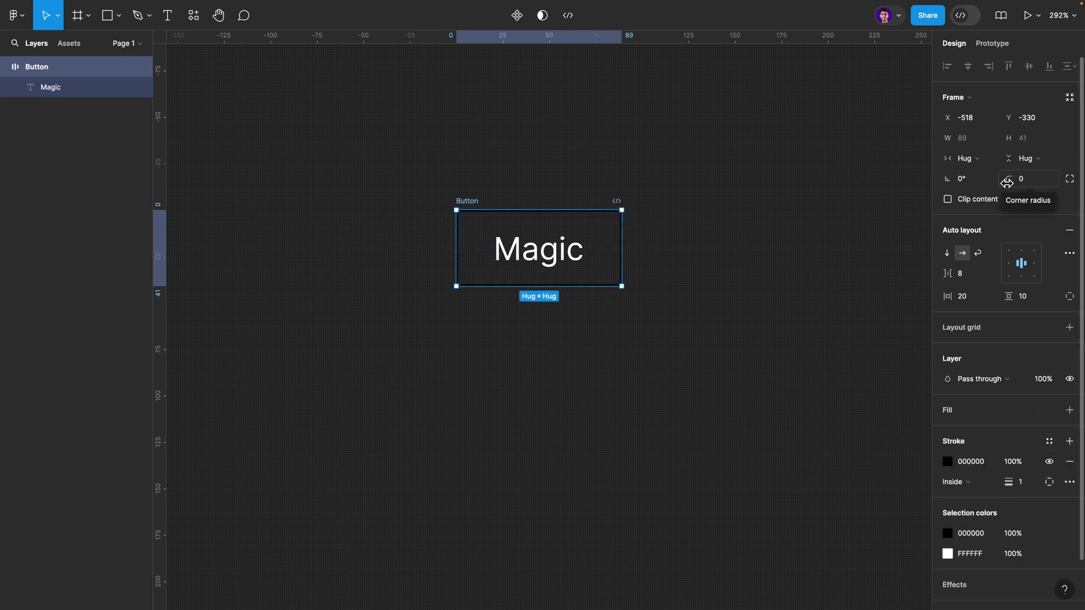
{"action": "left_click_drag", "start_coordinate": [1007, 183], "coordinate": [409, 181]}
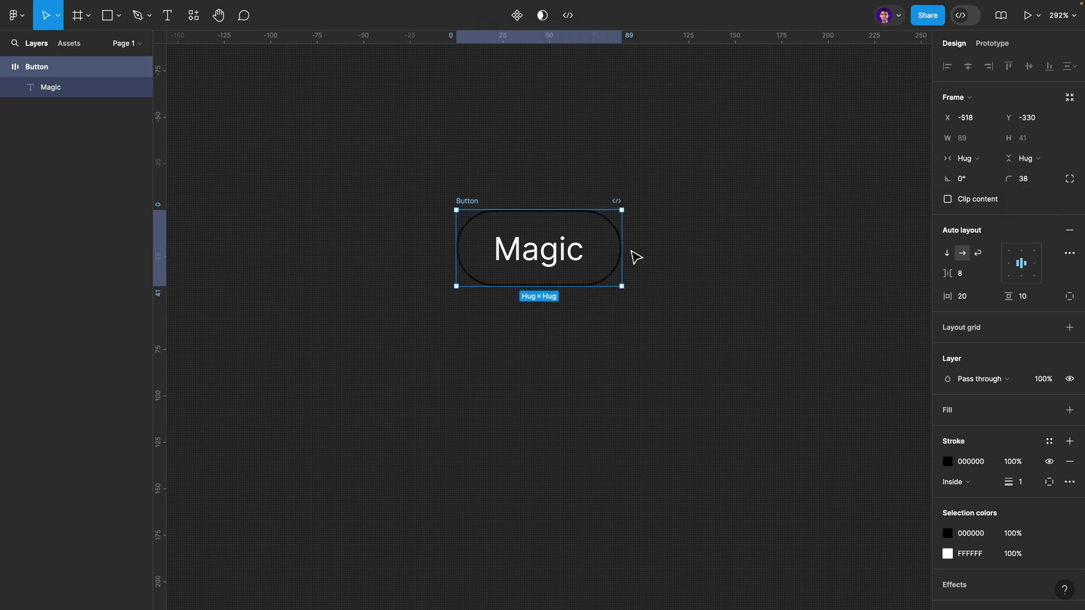
{"action": "scroll", "coordinate": [640, 240], "scroll_direction": "up", "scroll_amount": 5}
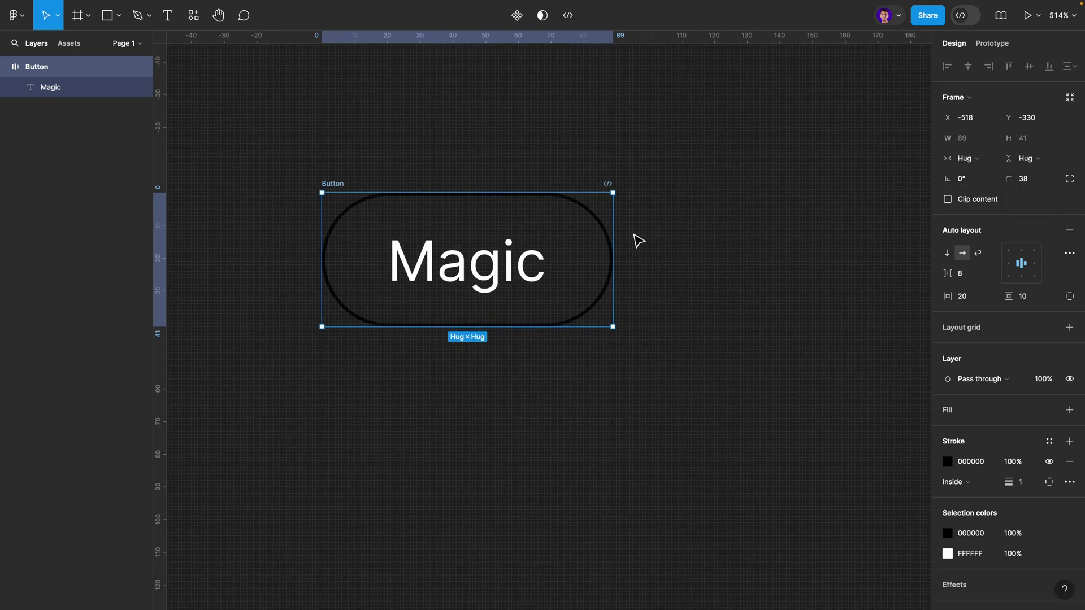
{"action": "scroll", "coordinate": [639, 240], "scroll_direction": "left", "scroll_amount": 2}
{"action": "scroll", "coordinate": [990, 432], "scroll_direction": "down", "scroll_amount": 2}
Make the stroke a linear gradient whose starting stop is blue 1915FF.
{"action": "left_click", "coordinate": [948, 414]}
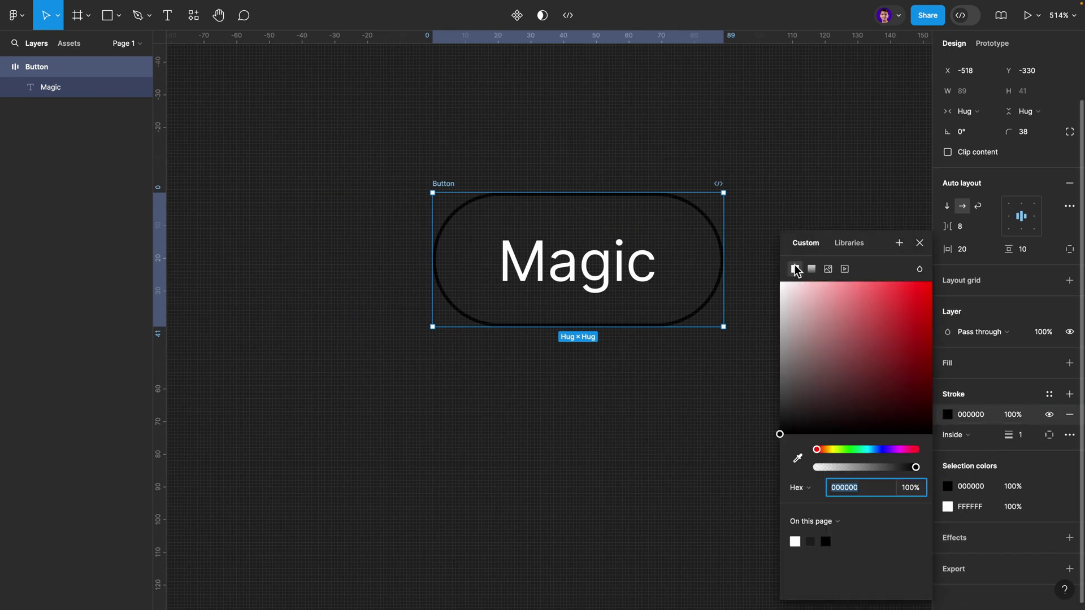
{"action": "left_click", "coordinate": [810, 269]}
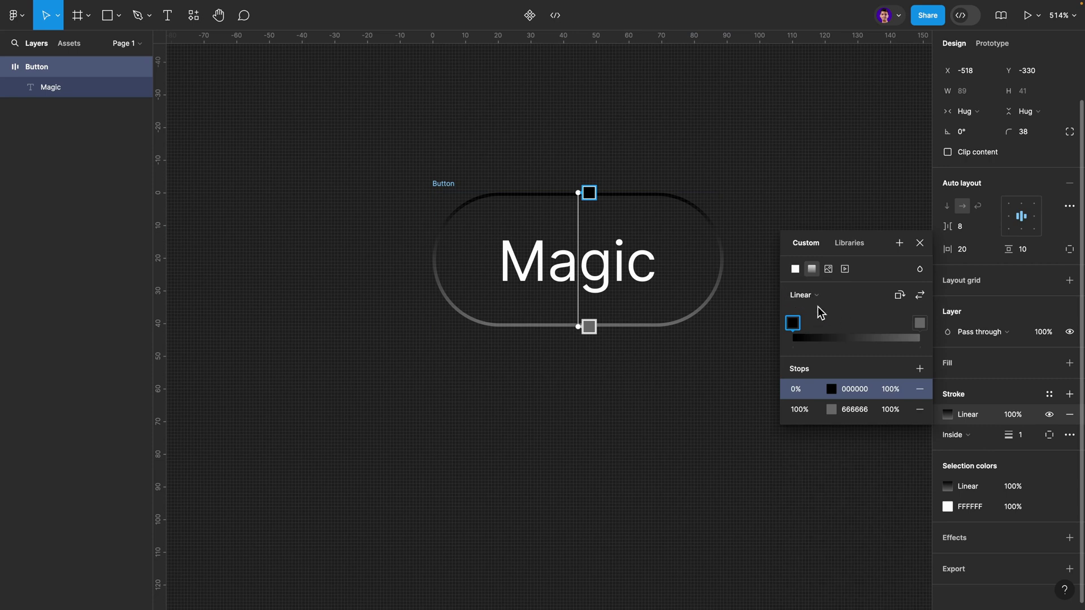
{"action": "left_click", "coordinate": [833, 389]}
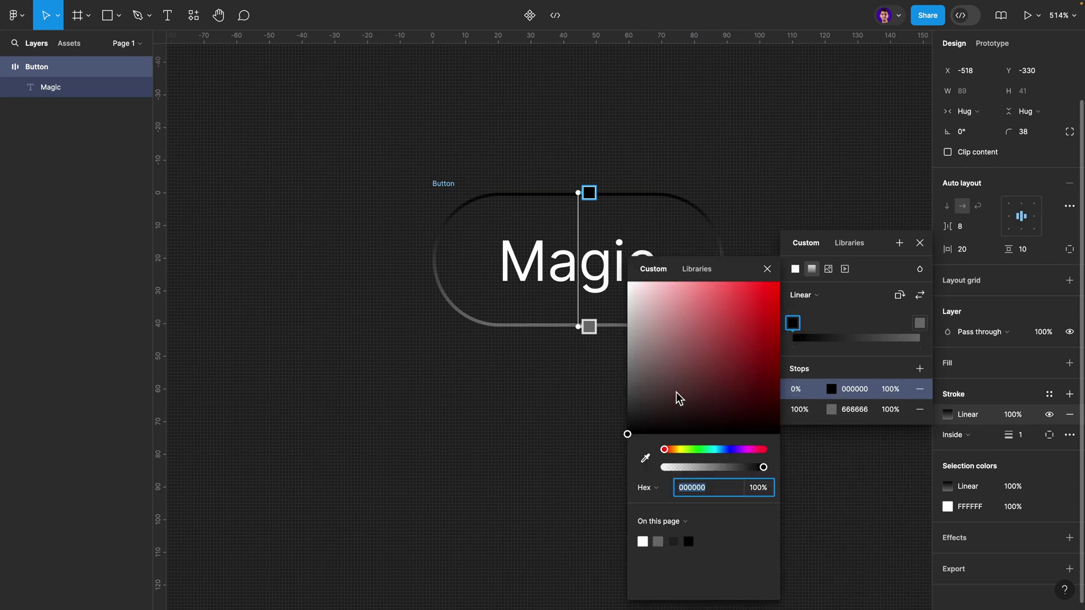
{"action": "left_click_drag", "start_coordinate": [666, 451], "coordinate": [729, 449]}
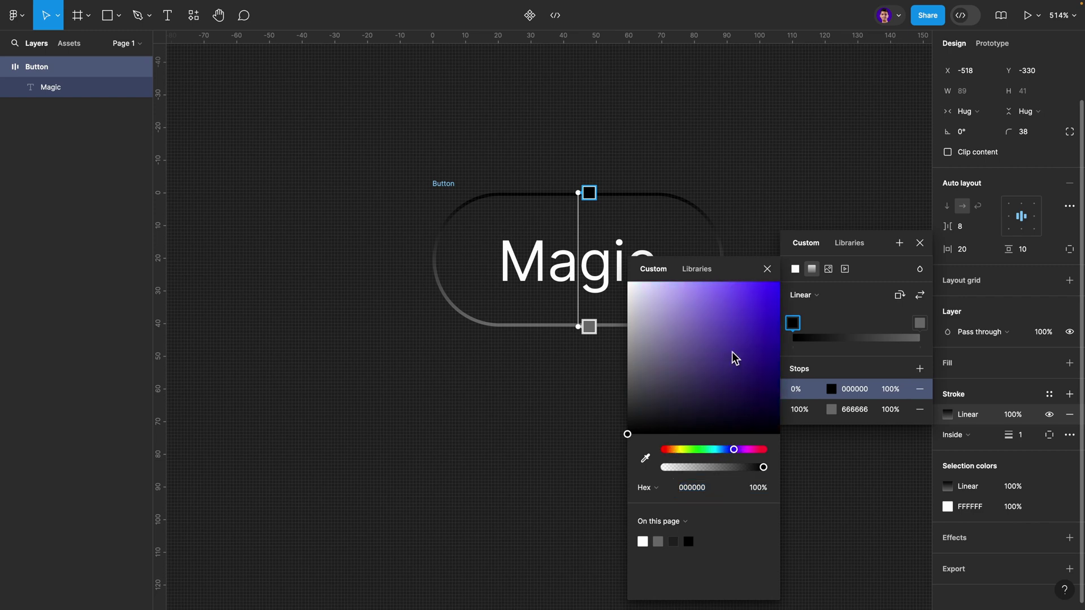
{"action": "mouse_move", "coordinate": [734, 334]}
{"action": "left_mouse_down"}
{"action": "mouse_move", "coordinate": [778, 282]}
{"action": "mouse_move", "coordinate": [765, 282]}
{"action": "left_mouse_up"}
{"action": "left_click_drag", "start_coordinate": [735, 452], "coordinate": [731, 451]}
{"action": "left_click", "coordinate": [854, 388]}
{"action": "key", "text": "ctrl+c"}
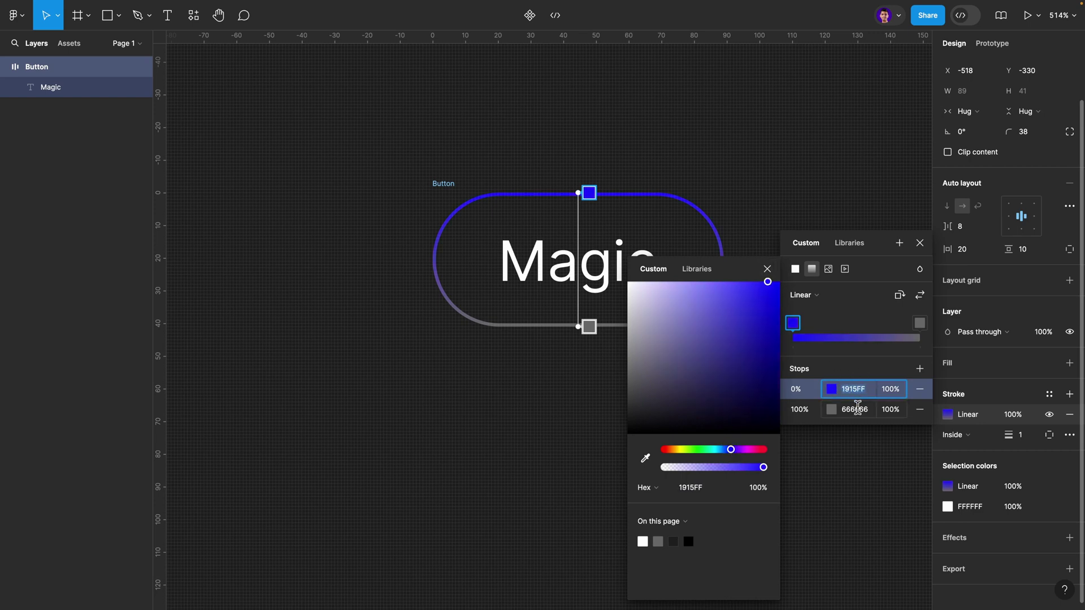
Set the gradient's end stop to 1915FF at 0% opacity.
{"action": "left_click", "coordinate": [853, 409]}
{"action": "key", "text": "ctrl+v"}
{"action": "key", "text": "Return"}
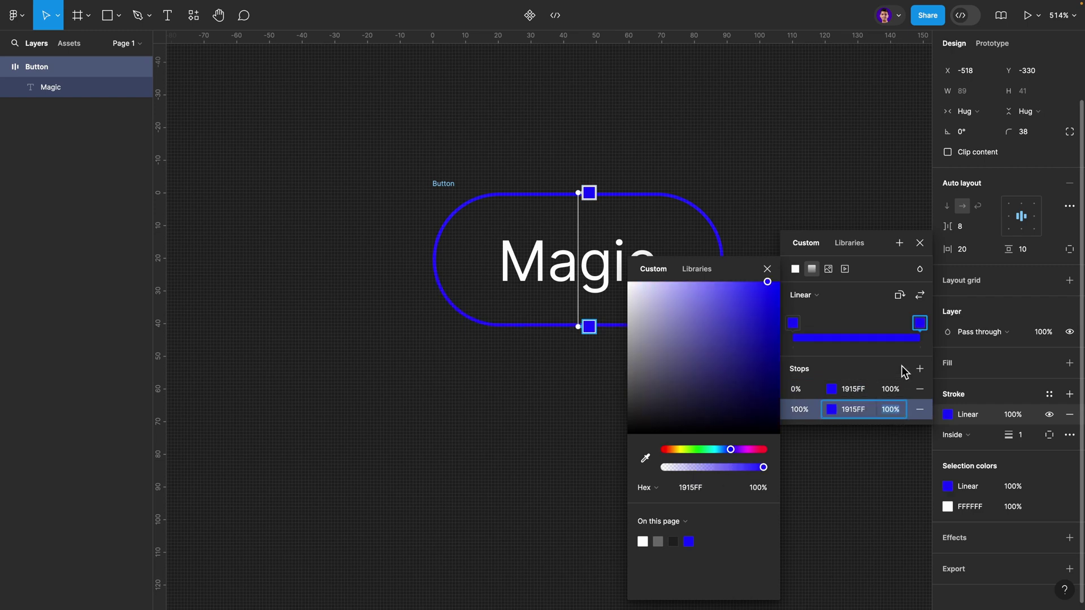
{"action": "type", "text": "0"}
{"action": "key", "text": "Return"}
{"action": "key", "text": "Escape"}
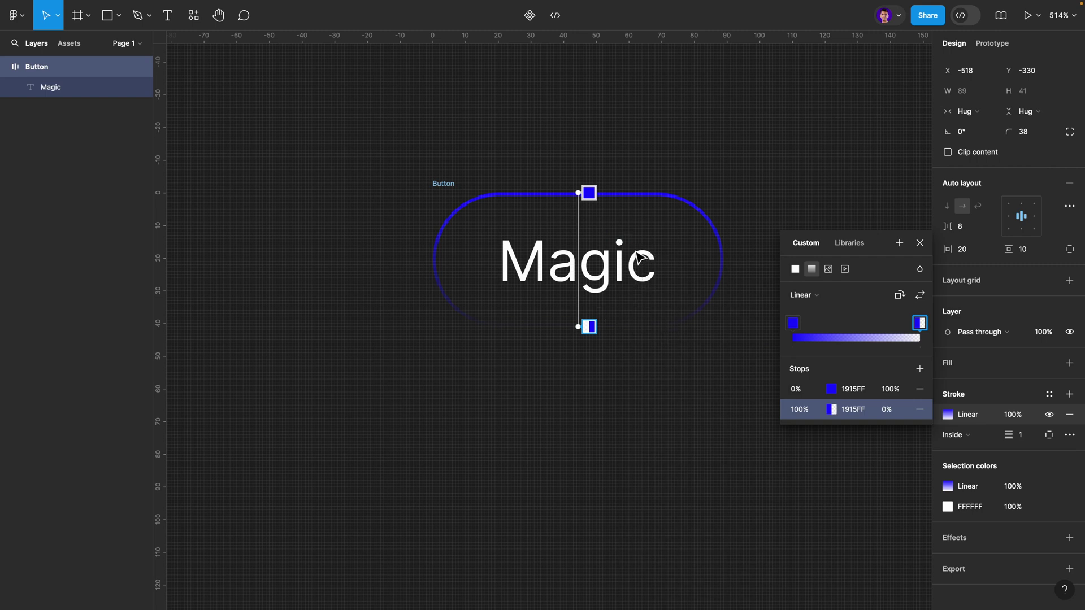
Move the gradient end point up to the middle of the Magic text.
{"action": "scroll", "coordinate": [639, 257], "scroll_direction": "up", "scroll_amount": 2}
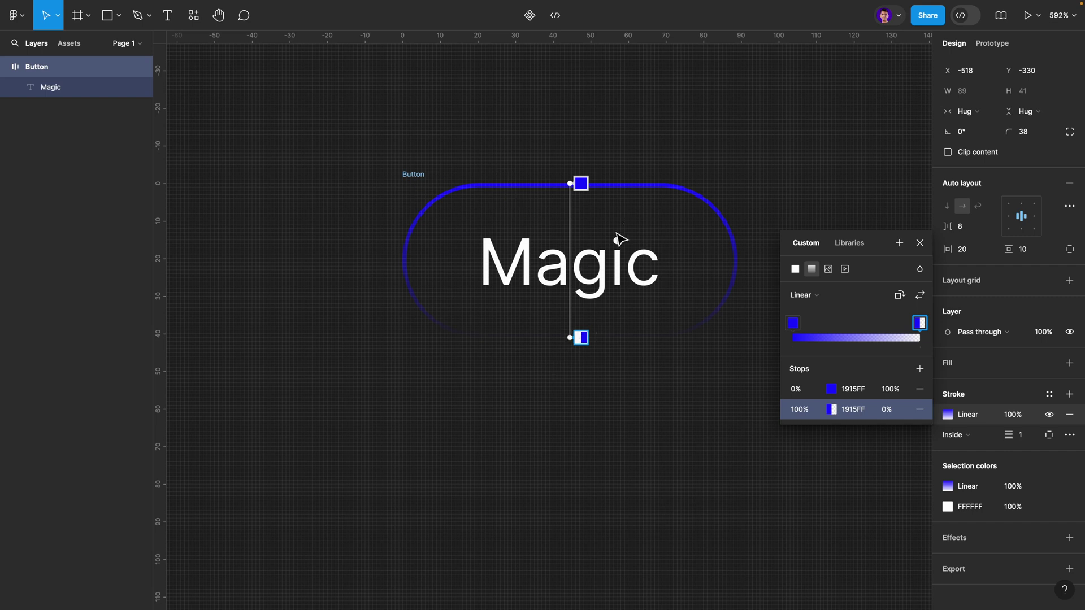
{"action": "left_click_drag", "start_coordinate": [569, 339], "coordinate": [575, 258]}
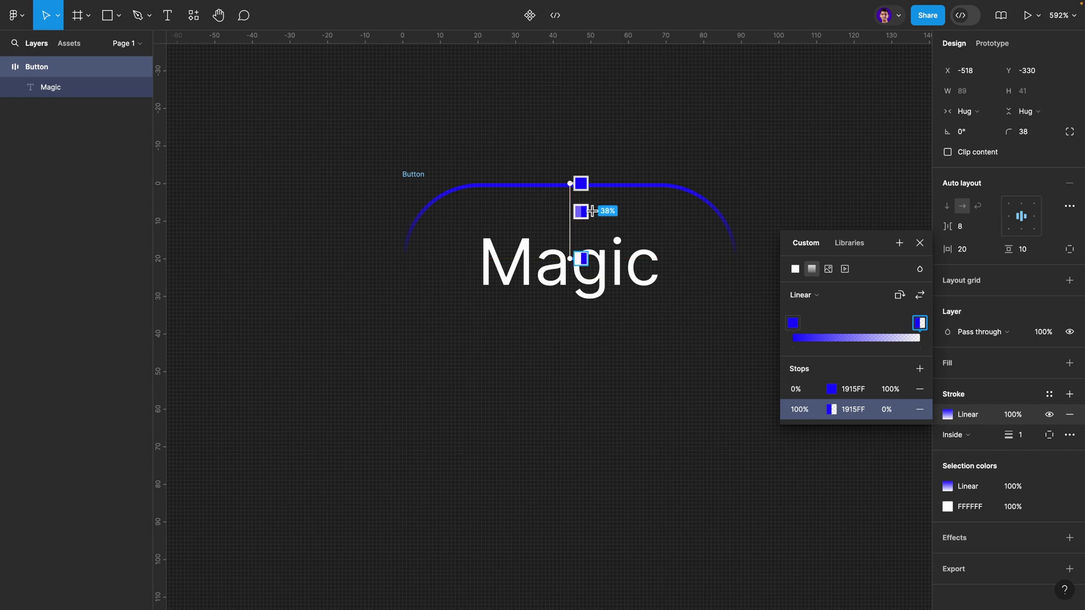
Add a 1915FF drop shadow to the Button with 0 Y offset and a wider blur.
{"action": "key", "text": "Escape"}
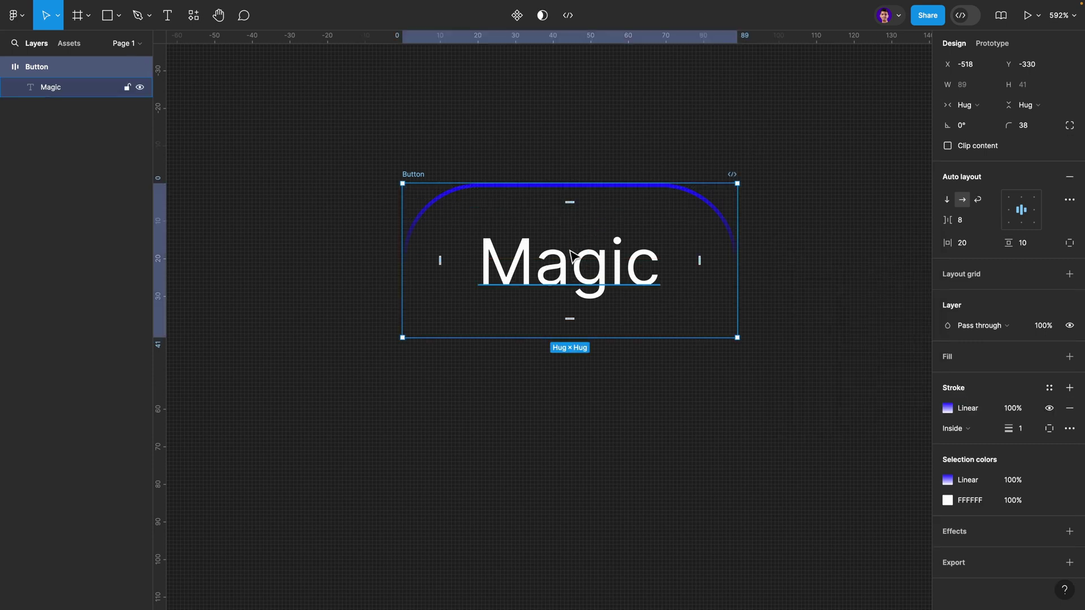
{"action": "left_click", "coordinate": [1069, 531]}
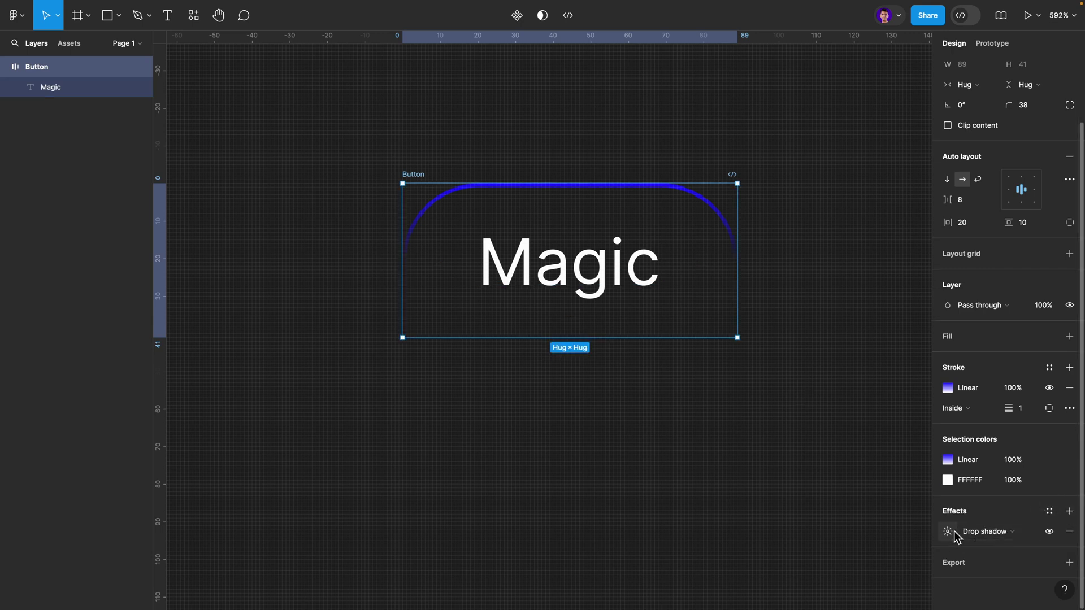
{"action": "left_click", "coordinate": [950, 531]}
{"action": "left_click", "coordinate": [796, 554]}
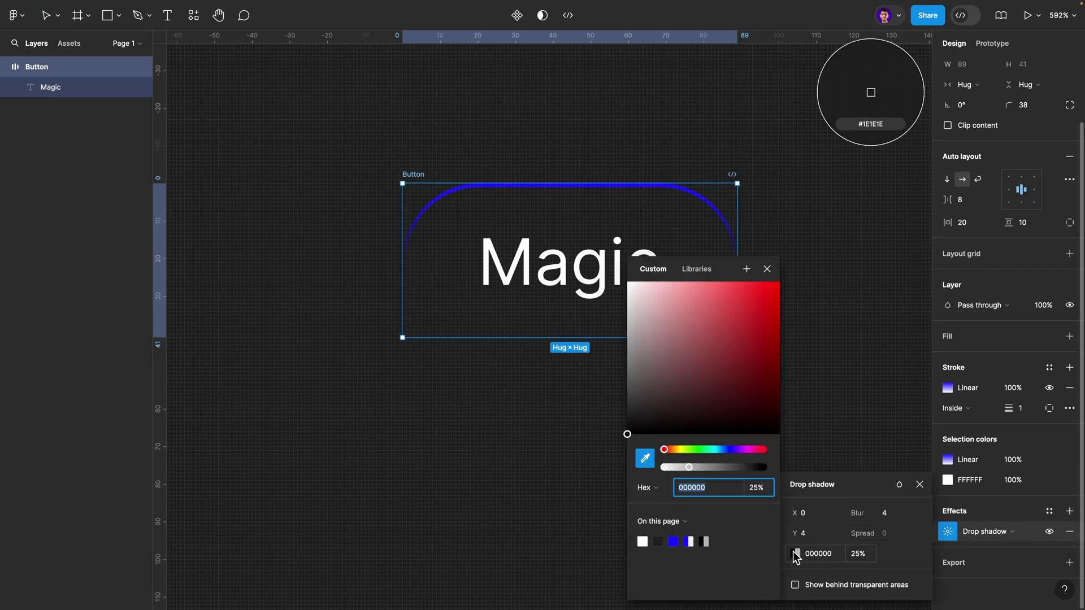
{"action": "left_click", "coordinate": [690, 539]}
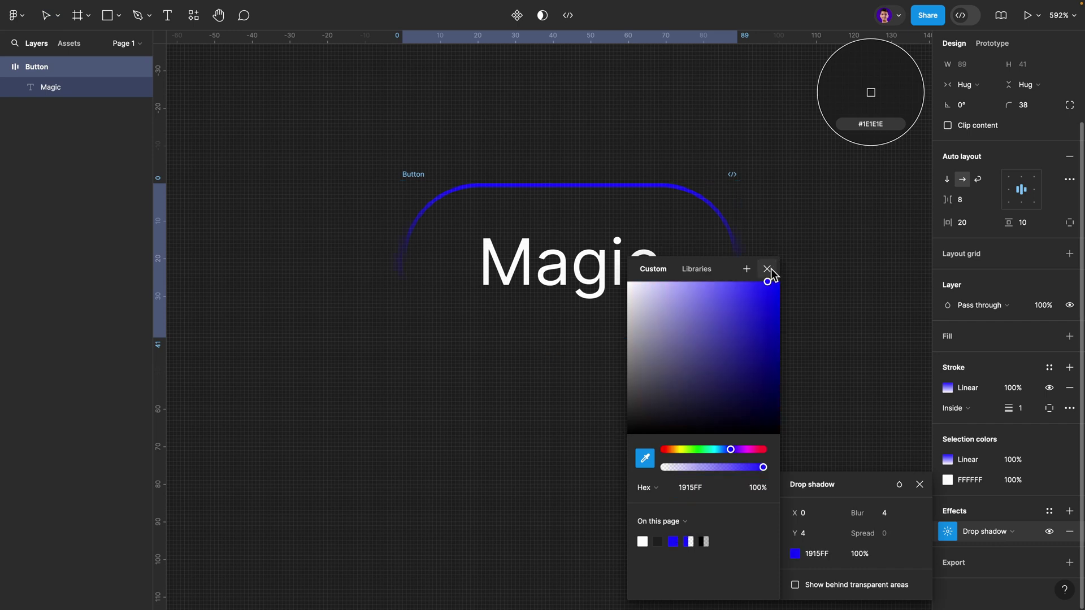
{"action": "key", "text": "Escape"}
{"action": "left_click", "coordinate": [805, 534]}
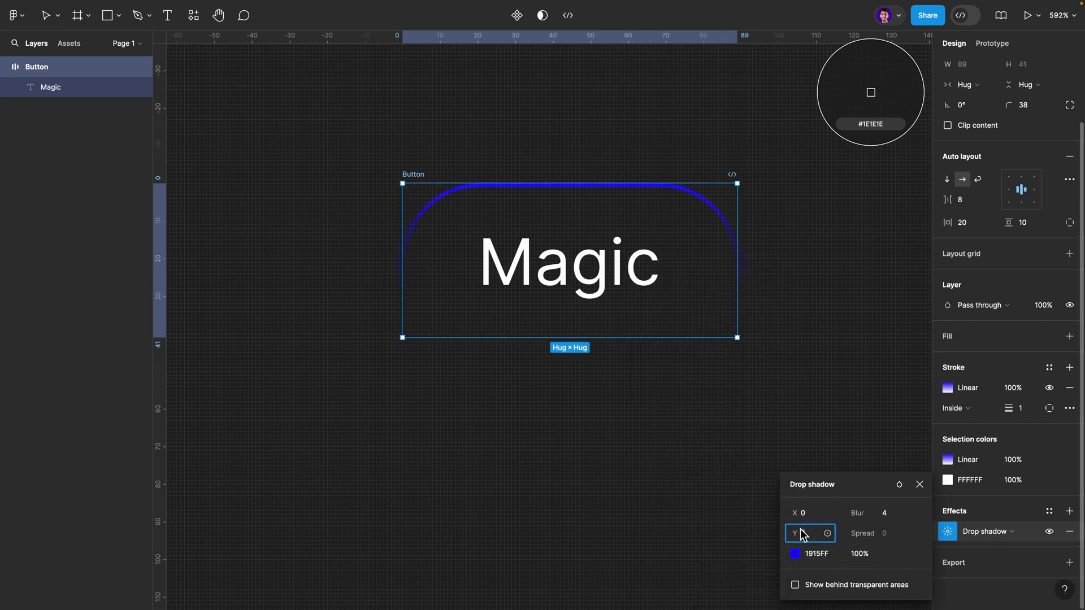
{"action": "type", "text": "0"}
{"action": "key", "text": "Return"}
{"action": "mouse_move", "coordinate": [857, 513]}
{"action": "left_mouse_down"}
{"action": "mouse_move", "coordinate": [923, 513]}
{"action": "mouse_move", "coordinate": [857, 513]}
{"action": "left_mouse_up"}
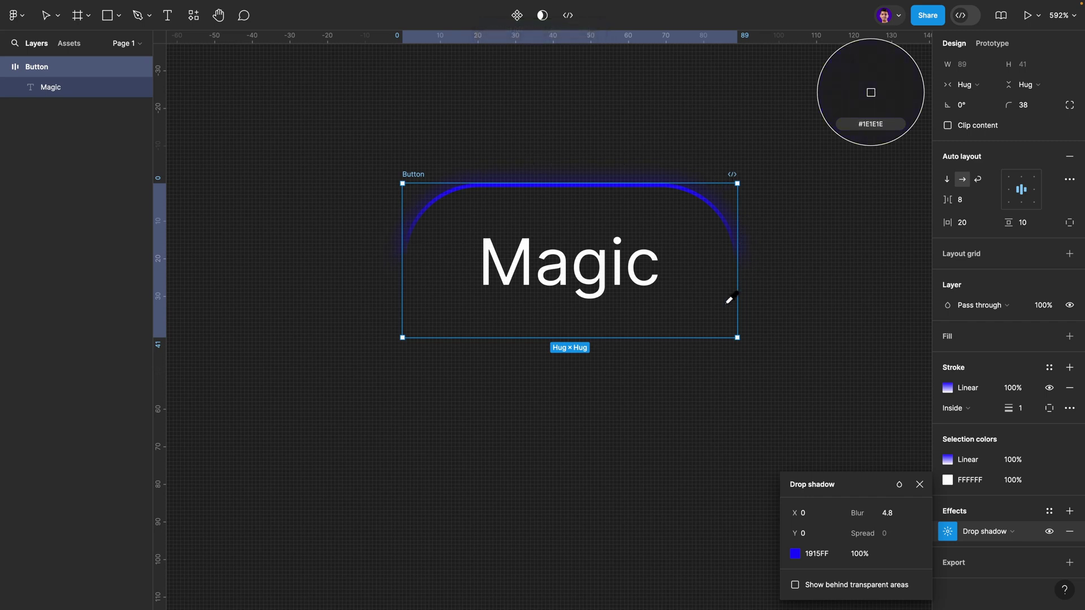
{"action": "left_click", "coordinate": [920, 484]}
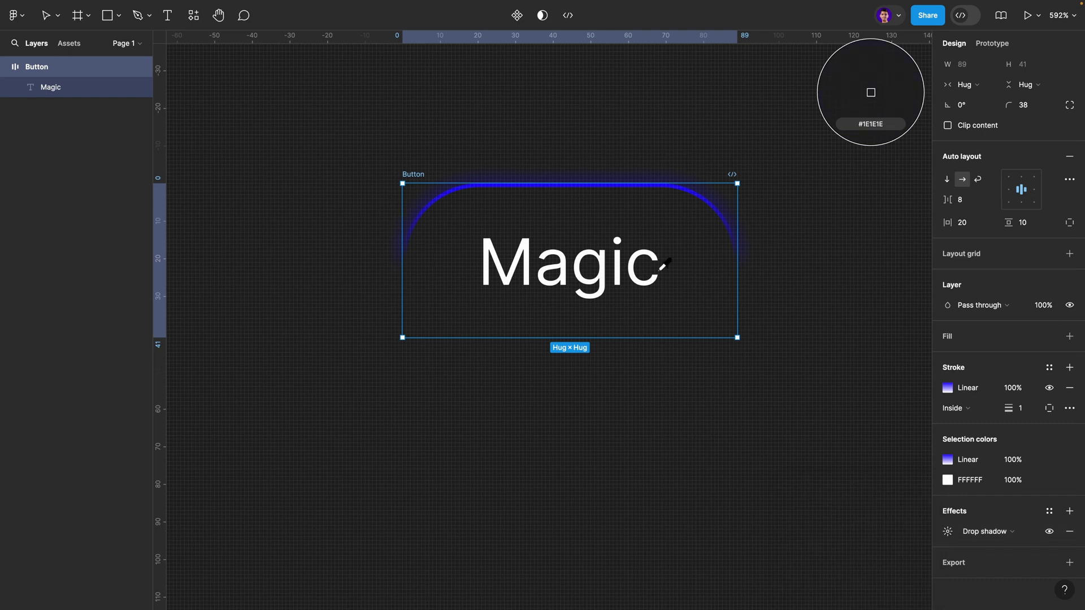
Give the Button a dark blue fill so the white text stays readable.
{"action": "left_click", "coordinate": [1070, 336]}
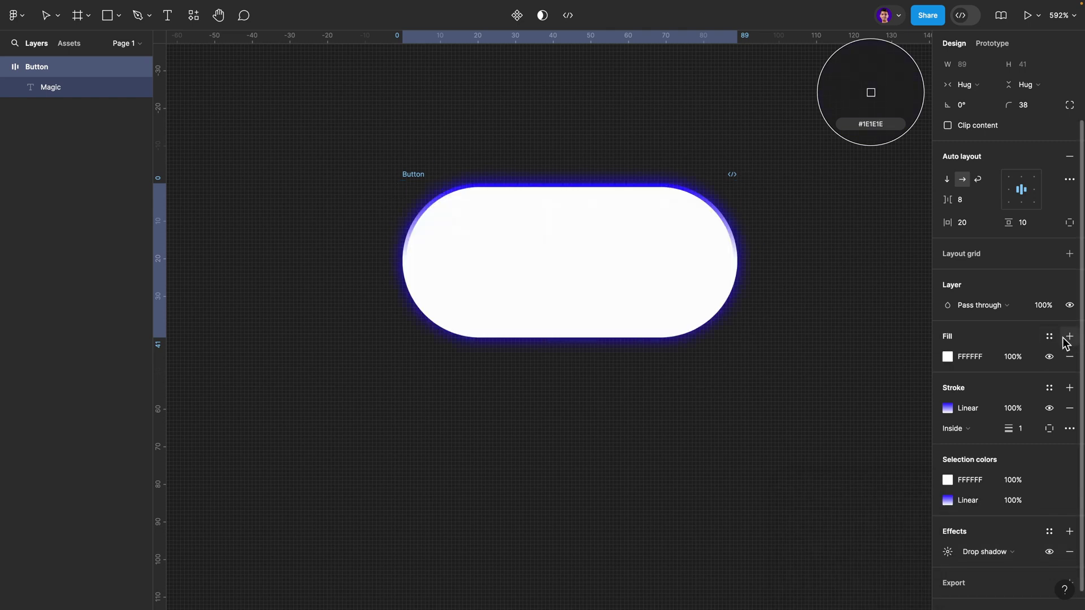
{"action": "left_click", "coordinate": [947, 357]}
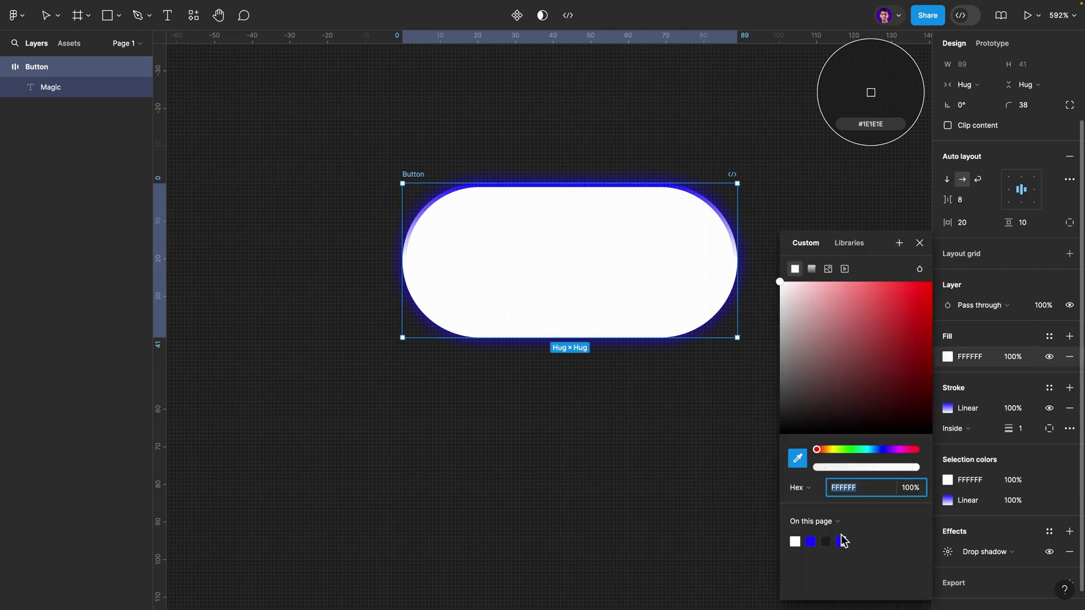
{"action": "left_click", "coordinate": [810, 541]}
{"action": "left_click_drag", "start_coordinate": [910, 363], "coordinate": [923, 423]}
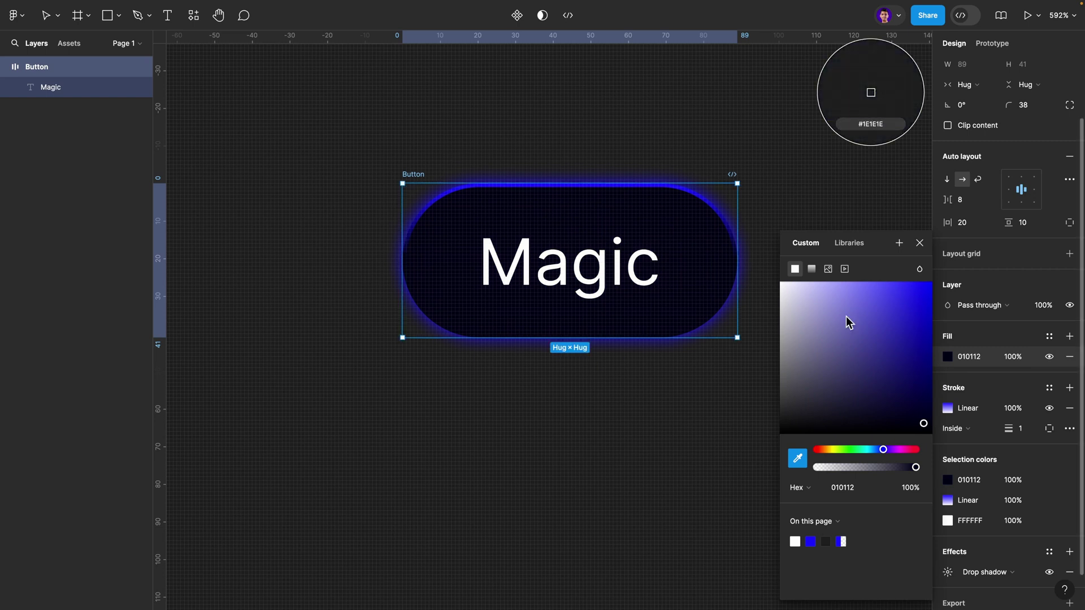
{"action": "left_click", "coordinate": [919, 243]}
Lower the drop shadow's opacity to 40%.
{"action": "scroll", "coordinate": [952, 551], "scroll_direction": "down", "scroll_amount": 1}
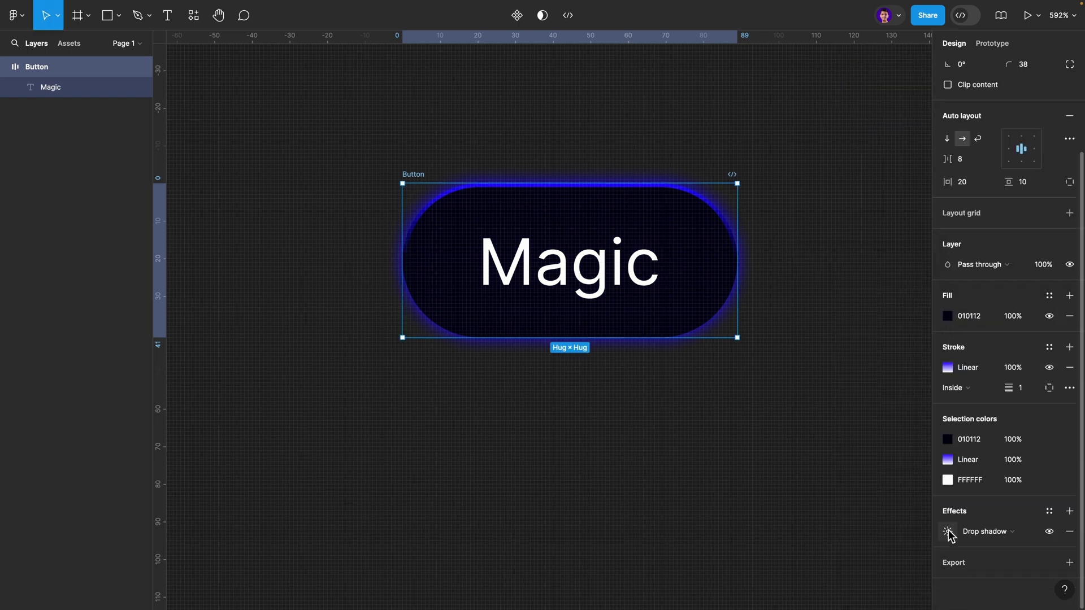
{"action": "left_click", "coordinate": [948, 531]}
{"action": "left_click", "coordinate": [868, 558]}
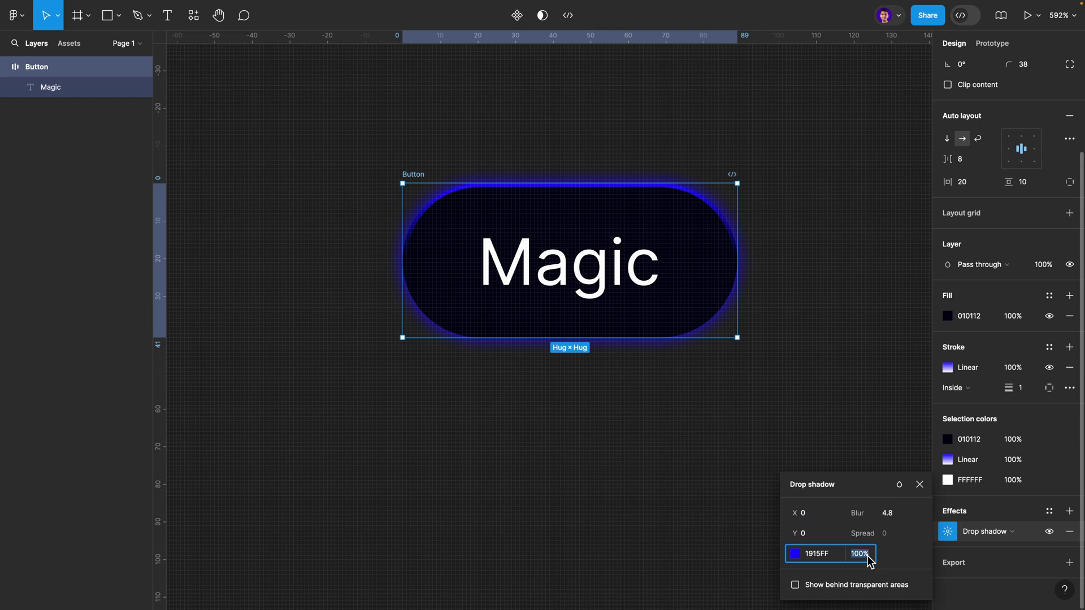
{"action": "type", "text": "40"}
{"action": "key", "text": "Return"}
{"action": "left_click", "coordinate": [916, 482]}
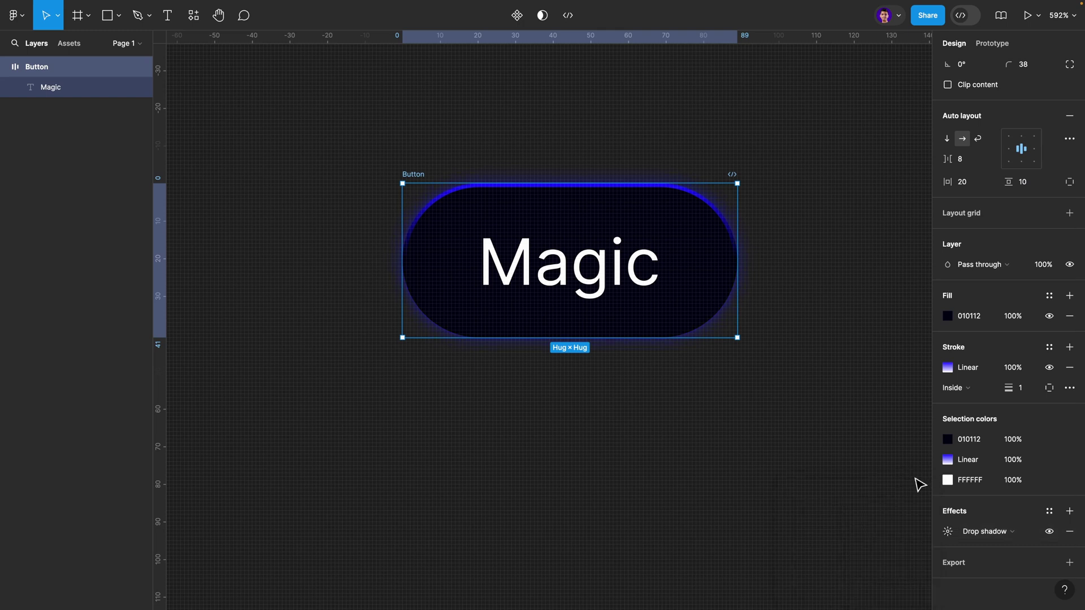
Convert the Button frame into a component and add Variant2 below the default.
{"action": "scroll", "coordinate": [539, 417], "scroll_direction": "down", "scroll_amount": 2}
{"action": "left_click", "coordinate": [539, 417]}
{"action": "left_click", "coordinate": [513, 239]}
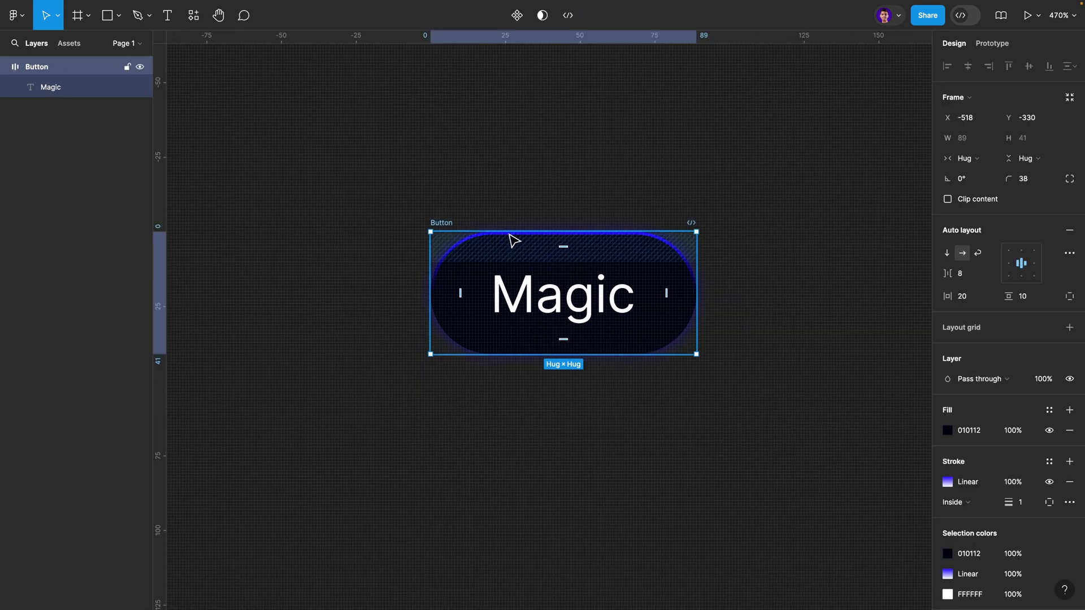
{"action": "left_click", "coordinate": [517, 16]}
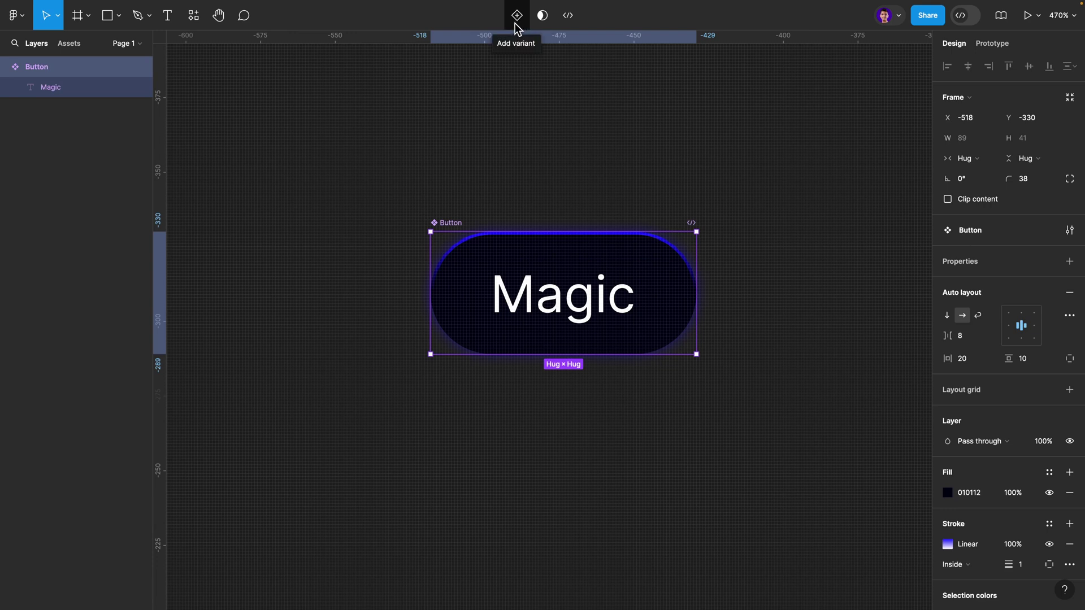
{"action": "left_click", "coordinate": [516, 17]}
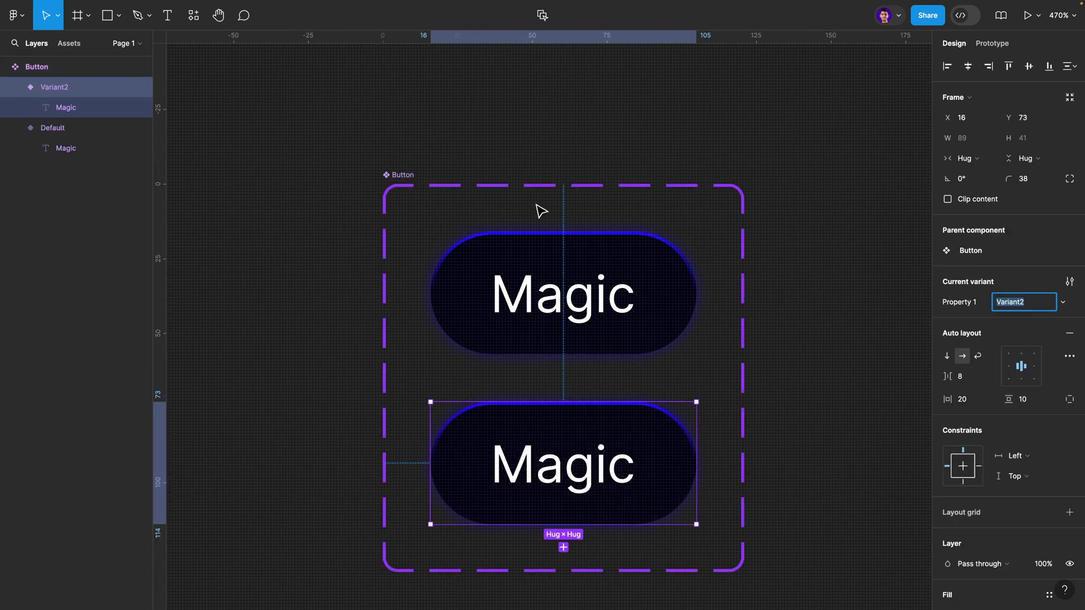
{"action": "scroll", "coordinate": [538, 215], "scroll_direction": "down", "scroll_amount": 5}
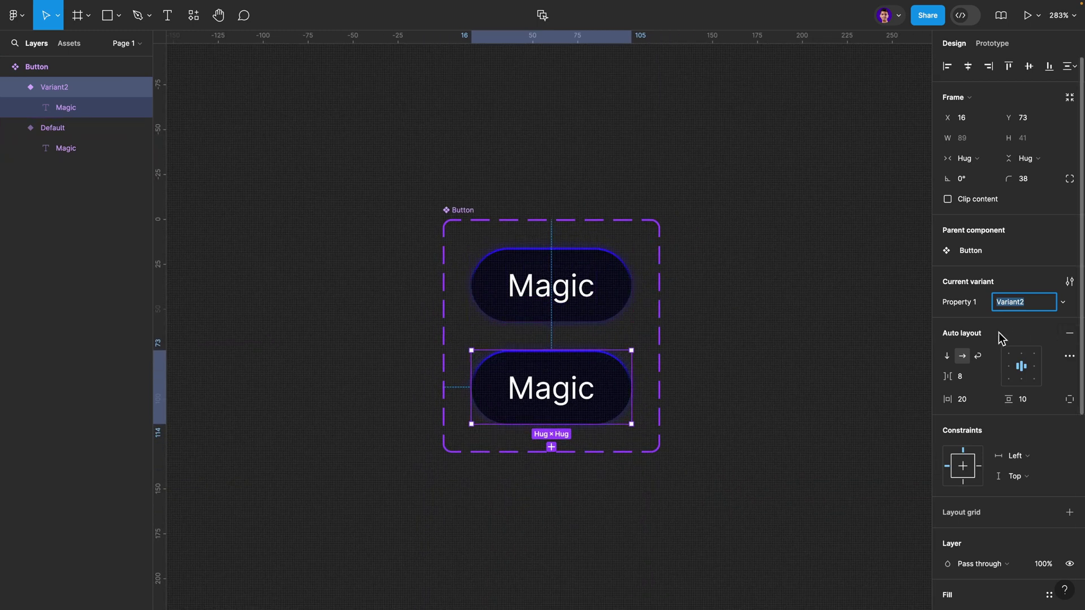
{"action": "scroll", "coordinate": [993, 396], "scroll_direction": "down", "scroll_amount": 3}
{"action": "scroll", "coordinate": [945, 460], "scroll_direction": "down", "scroll_amount": 2}
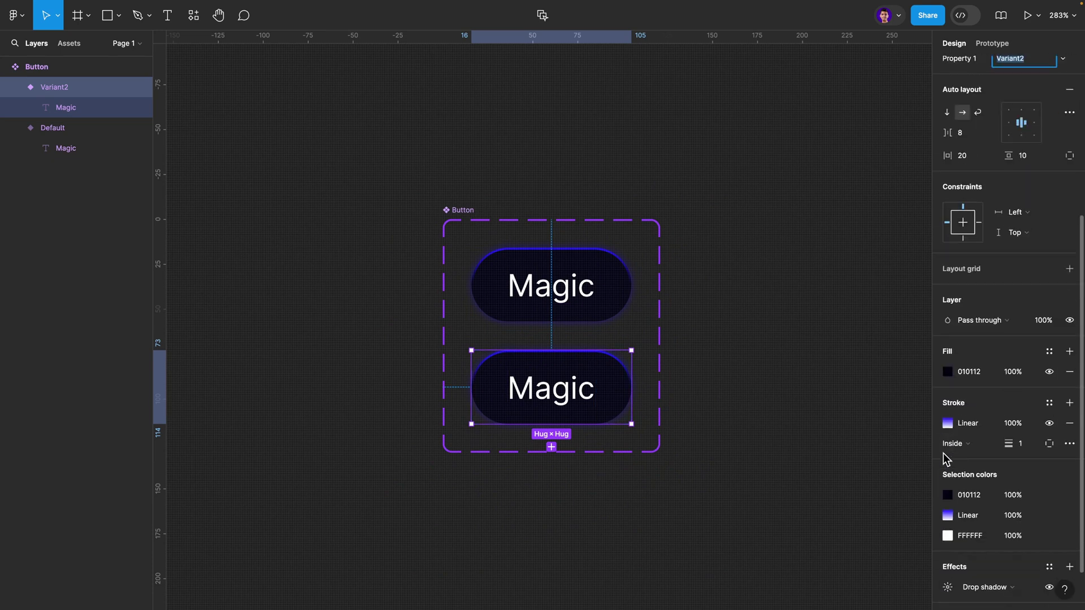
Rotate Variant2's stroke gradient toward the right.
{"action": "left_click", "coordinate": [947, 424]}
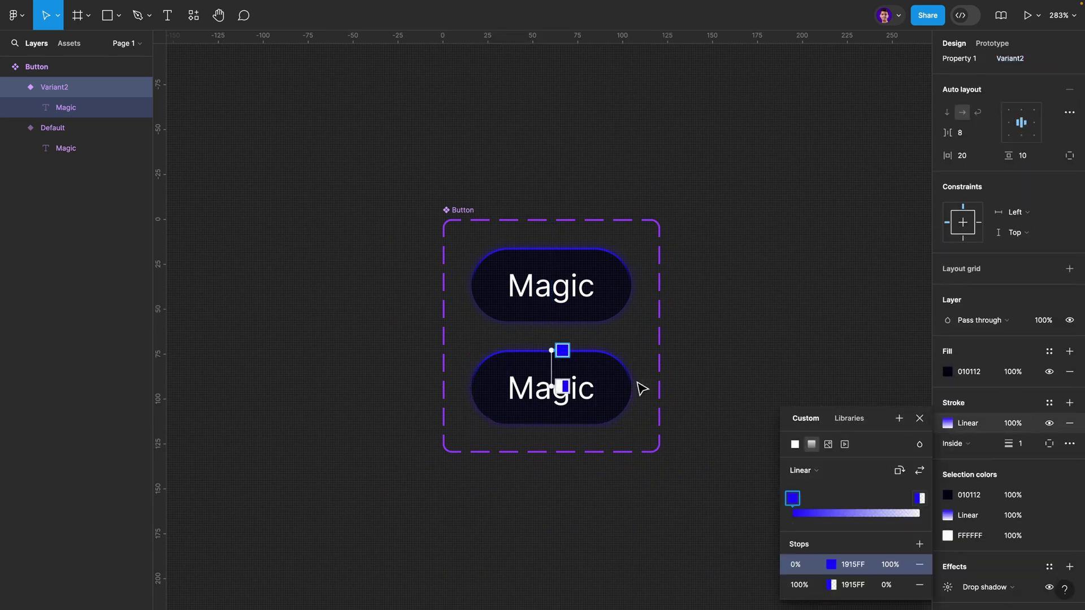
{"action": "scroll", "coordinate": [559, 381], "scroll_direction": "up", "scroll_amount": 5}
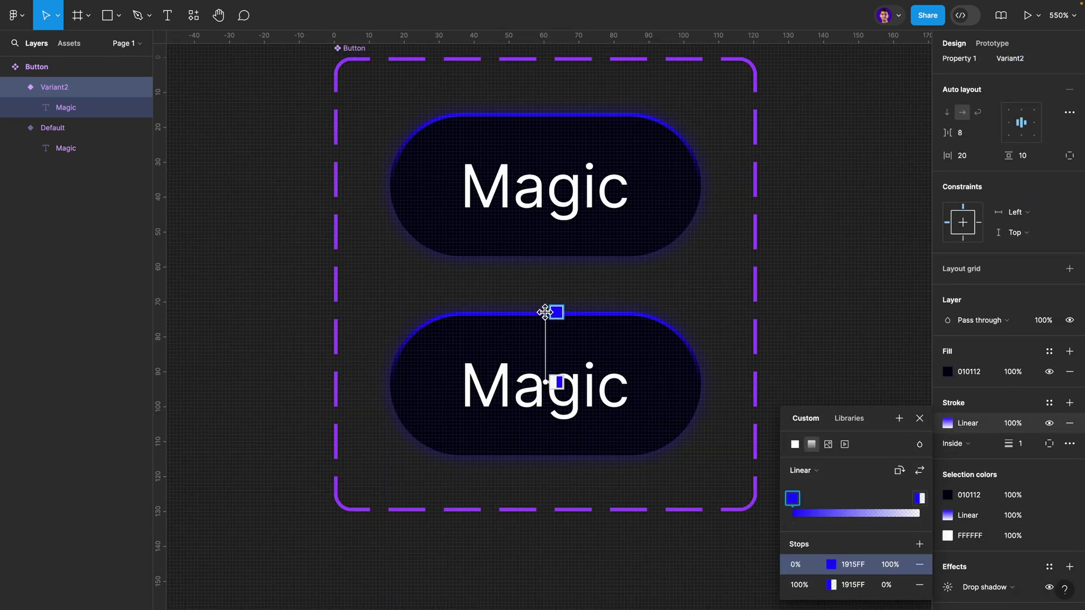
{"action": "mouse_move", "coordinate": [544, 312]}
{"action": "left_mouse_down"}
{"action": "mouse_move", "coordinate": [651, 327]}
{"action": "mouse_move", "coordinate": [700, 374]}
{"action": "left_mouse_up"}
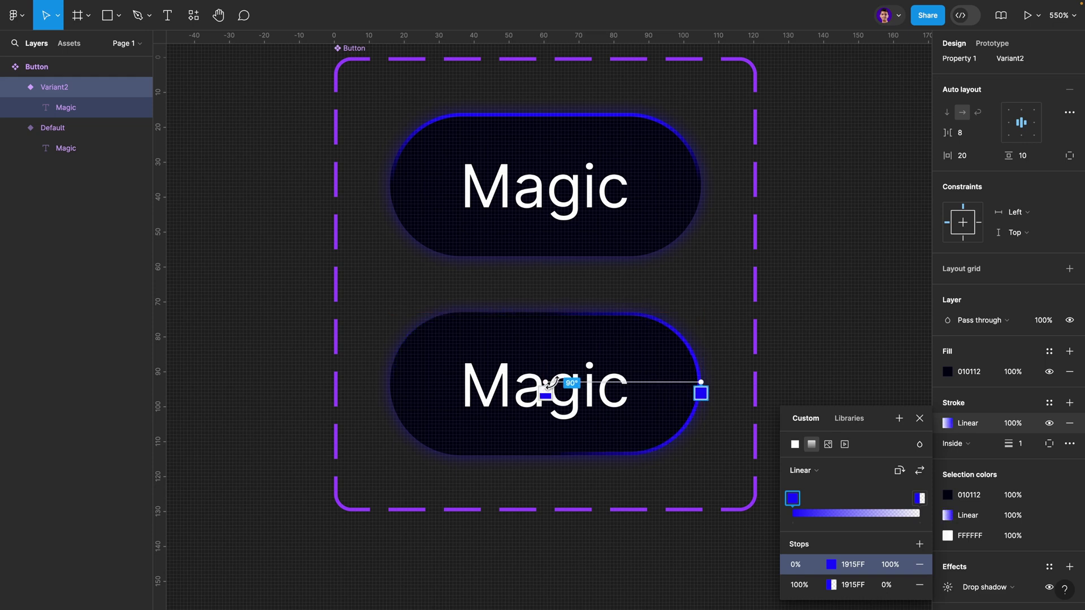
{"action": "mouse_move", "coordinate": [545, 391]}
{"action": "key", "text": "Escape"}
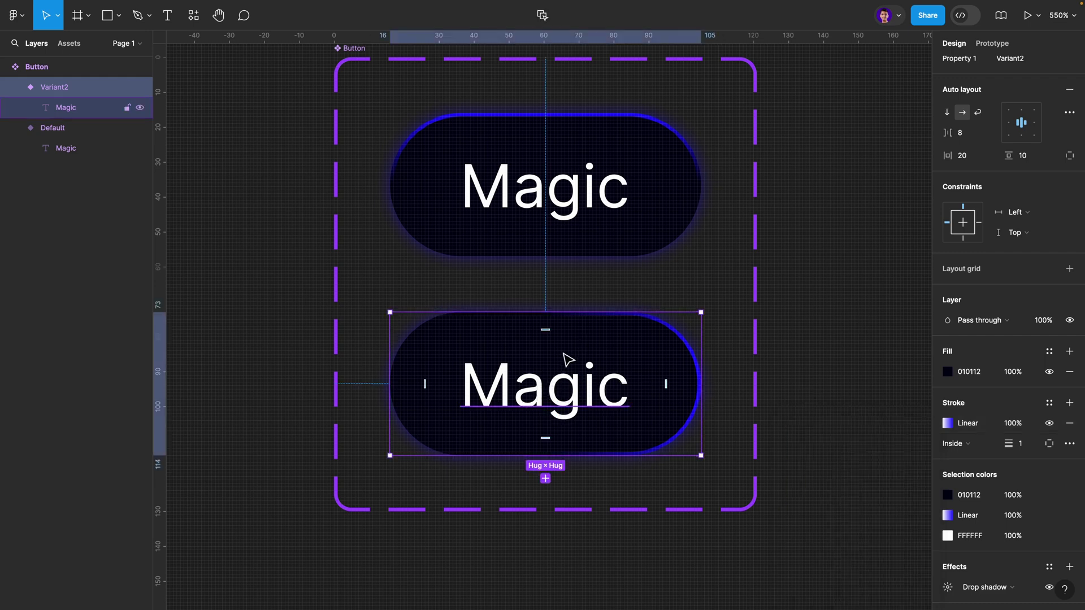
Duplicate it as Variant3 and point that stroke gradient toward the bottom.
{"action": "key", "text": "ctrl+d"}
{"action": "scroll", "coordinate": [569, 361], "scroll_direction": "down", "scroll_amount": 3}
{"action": "scroll", "coordinate": [594, 376], "scroll_direction": "down", "scroll_amount": 3}
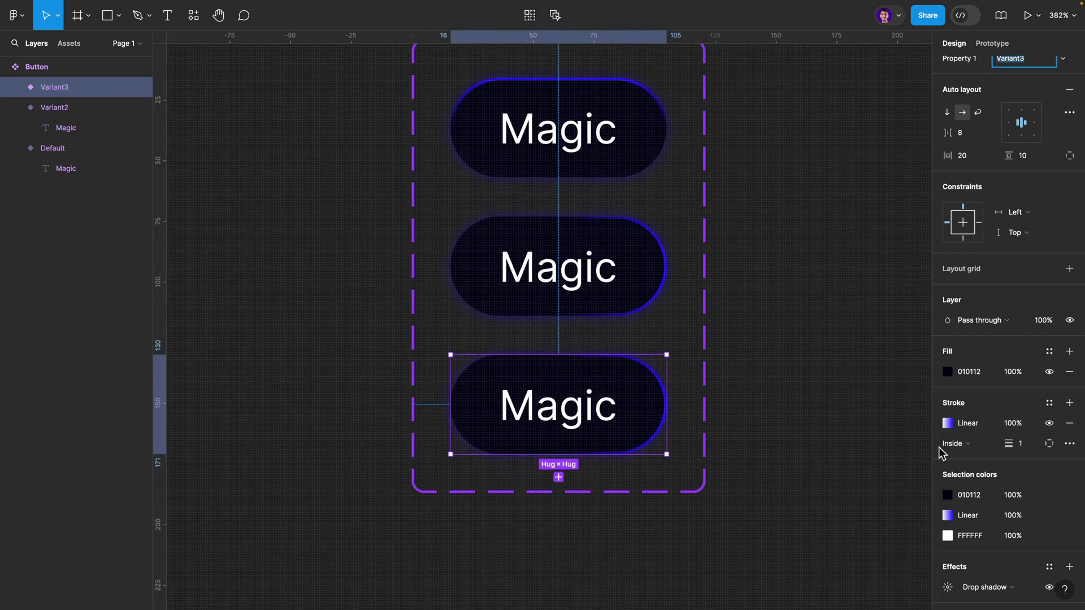
{"action": "left_click", "coordinate": [948, 423]}
{"action": "mouse_move", "coordinate": [661, 418]}
{"action": "left_mouse_down"}
{"action": "mouse_move", "coordinate": [629, 456]}
{"action": "mouse_move", "coordinate": [569, 455]}
{"action": "left_mouse_up"}
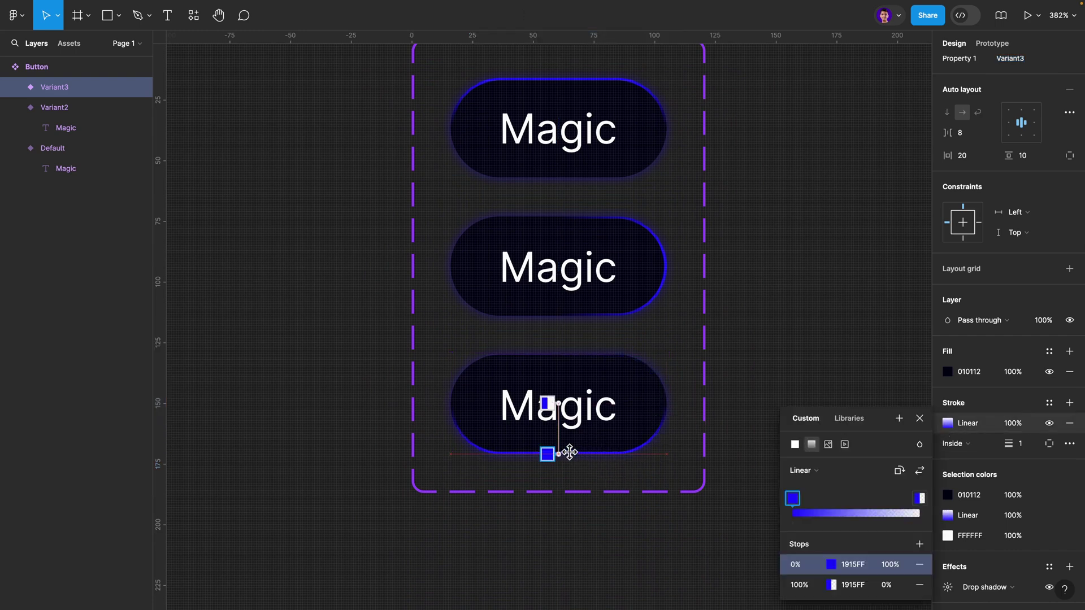
{"action": "left_click", "coordinate": [591, 393]}
Duplicate Variant3 as Variant4 with a horizontally running stroke gradient.
{"action": "key", "text": "ctrl+d"}
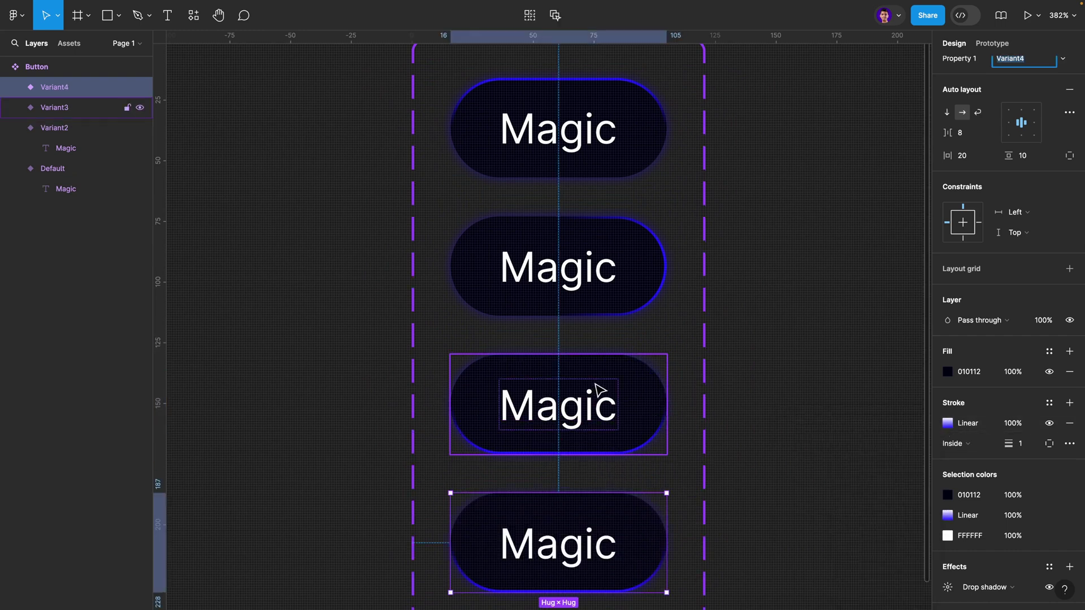
{"action": "scroll", "coordinate": [596, 386], "scroll_direction": "down", "scroll_amount": 3}
{"action": "left_click", "coordinate": [947, 423]}
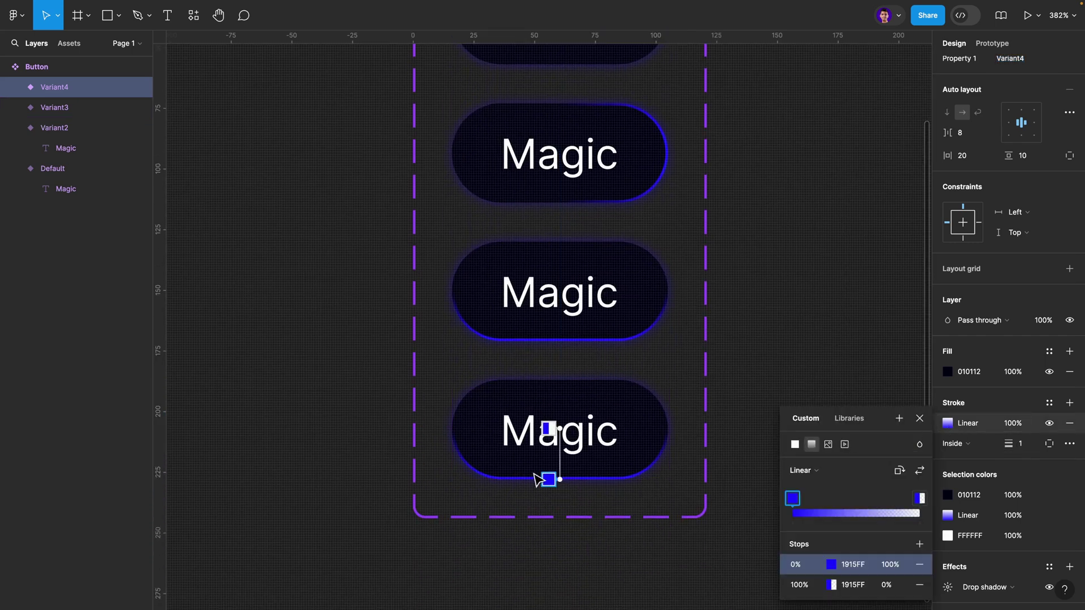
{"action": "left_click_drag", "start_coordinate": [548, 479], "coordinate": [453, 435]}
{"action": "left_click", "coordinate": [919, 418]}
{"action": "scroll", "coordinate": [787, 382], "scroll_direction": "down", "scroll_amount": 3}
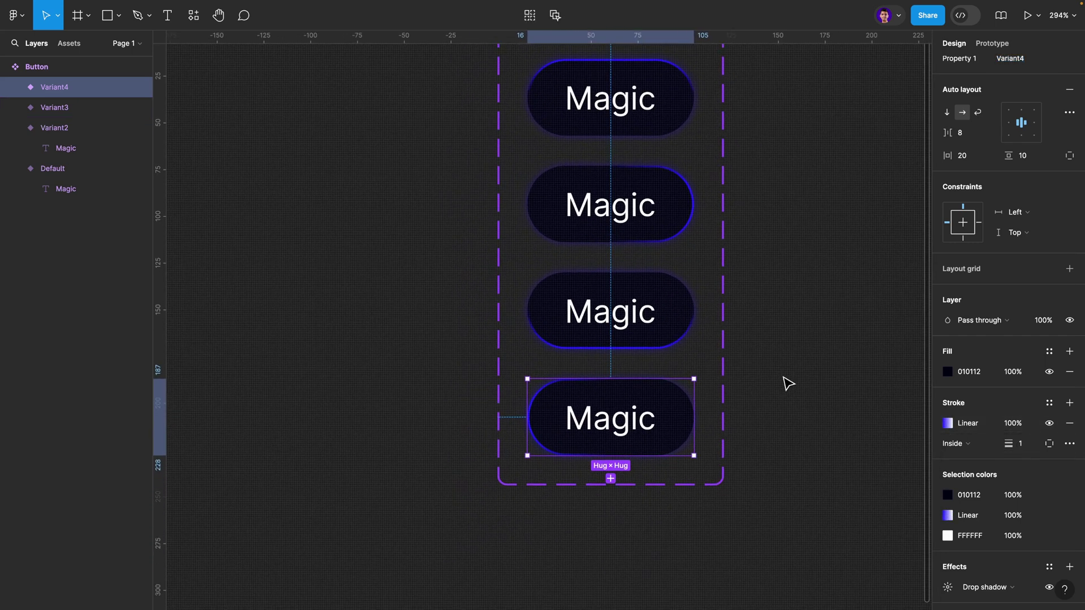
{"action": "scroll", "coordinate": [788, 385], "scroll_direction": "up", "scroll_amount": 2}
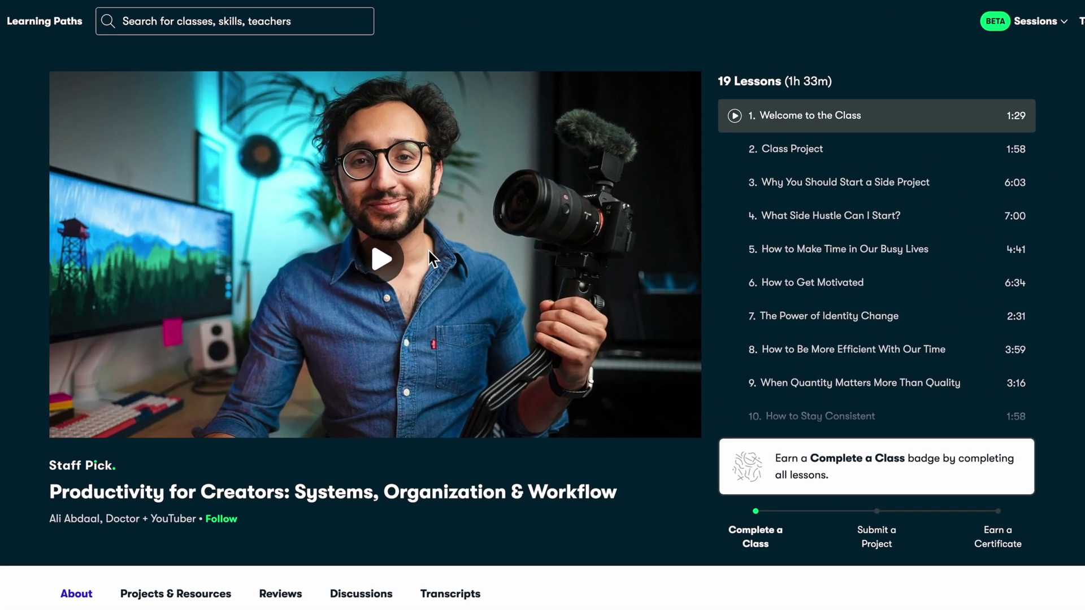
Play the Skillshare class video and scroll down through the class listing.
{"action": "left_click", "coordinate": [419, 201]}
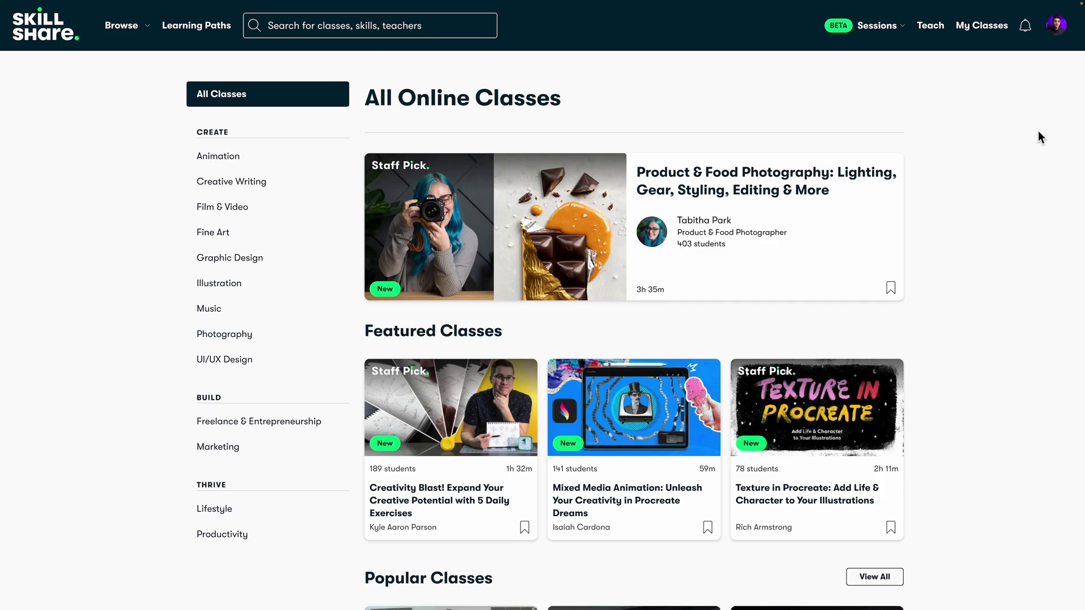
{"action": "scroll", "coordinate": [1053, 153], "scroll_direction": "down", "scroll_amount": 10}
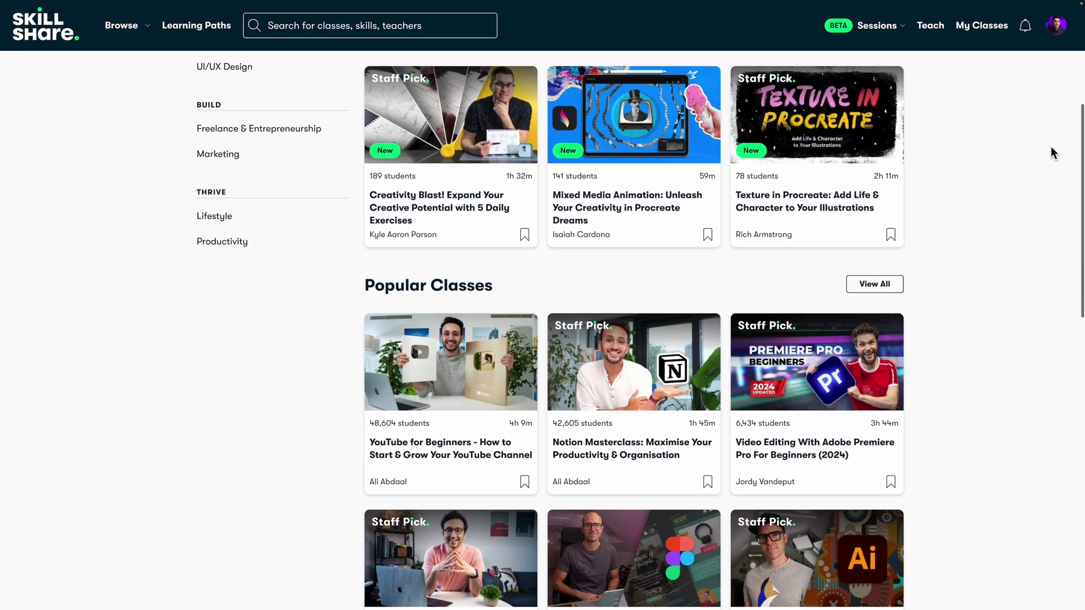
{"action": "scroll", "coordinate": [1054, 153], "scroll_direction": "down", "scroll_amount": 7}
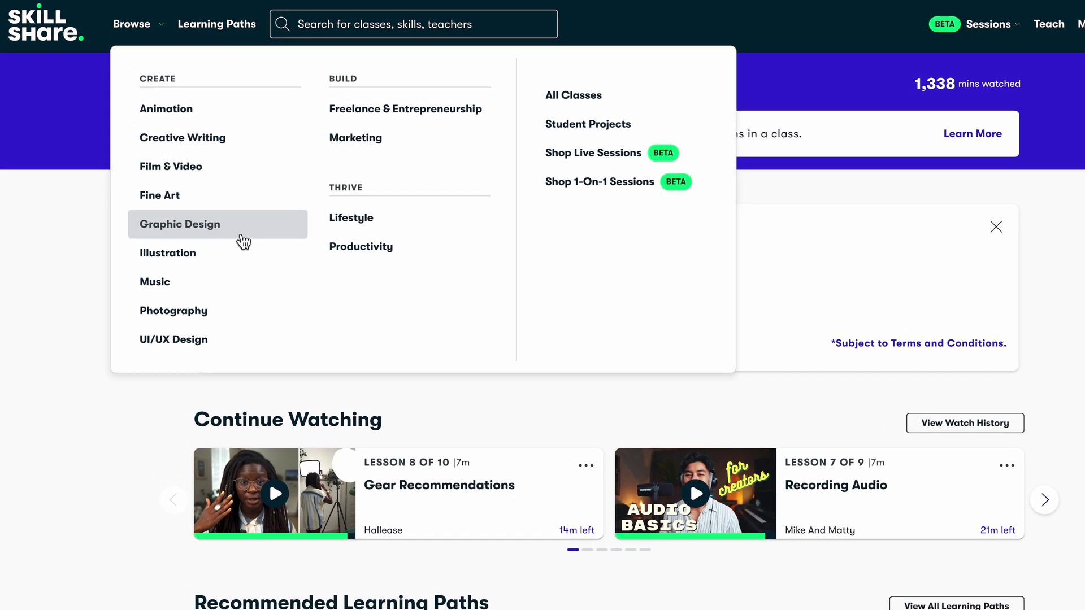
Open Skillshare's Graphic Design category and browse down through its learning paths.
{"action": "left_click", "coordinate": [244, 238]}
{"action": "scroll", "coordinate": [982, 284], "scroll_direction": "down", "scroll_amount": 4}
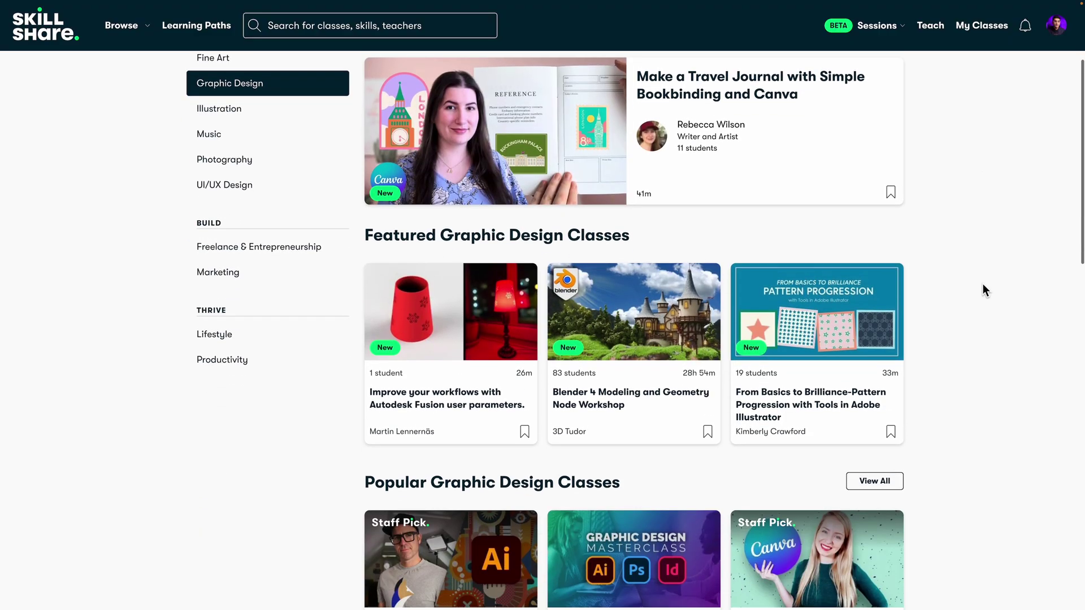
{"action": "scroll", "coordinate": [983, 285], "scroll_direction": "down", "scroll_amount": 12}
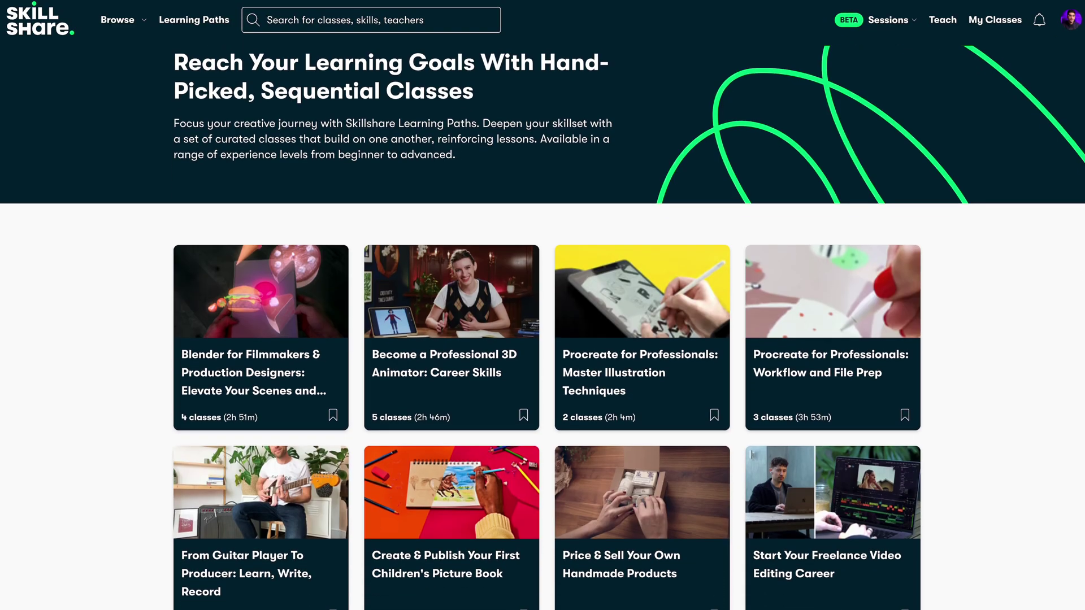
{"action": "scroll", "coordinate": [542, 328], "scroll_direction": "down", "scroll_amount": 5}
{"action": "scroll", "coordinate": [542, 328], "scroll_direction": "down", "scroll_amount": 2}
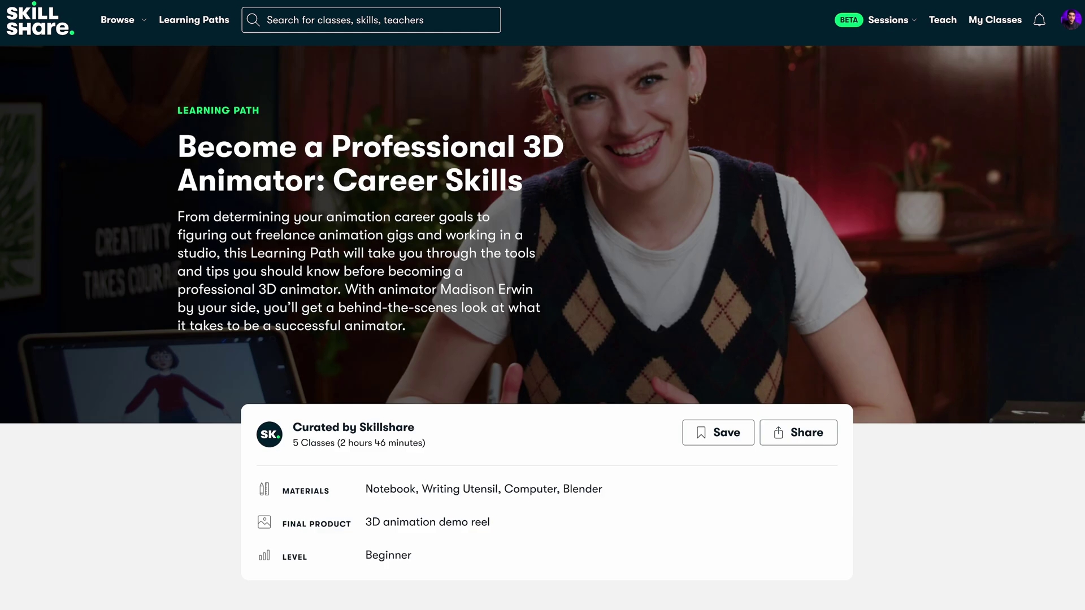
{"action": "scroll", "coordinate": [543, 328], "scroll_direction": "down", "scroll_amount": 3}
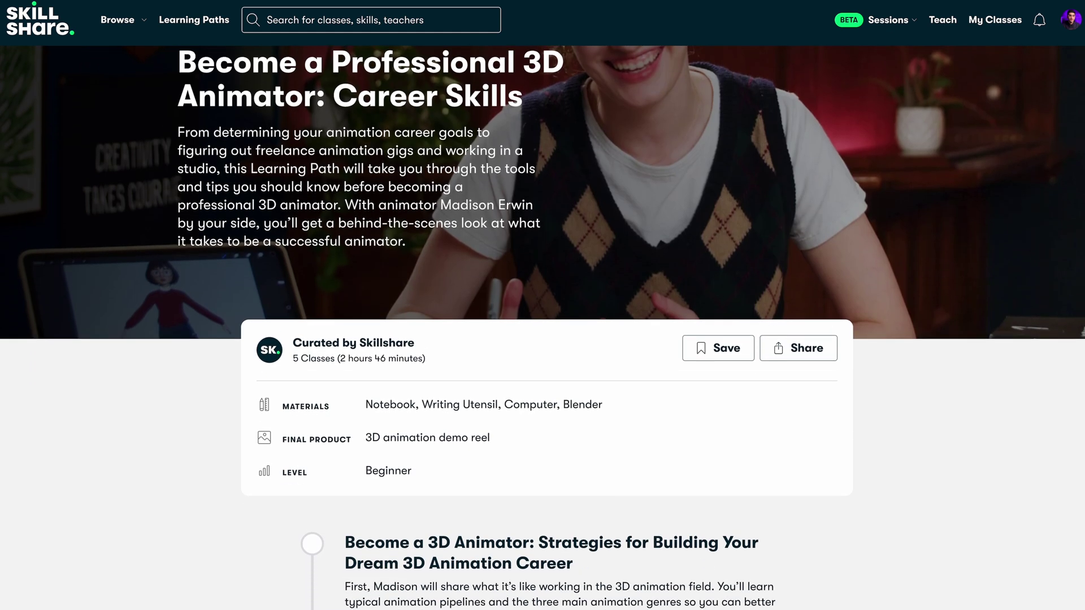
{"action": "scroll", "coordinate": [542, 328], "scroll_direction": "down", "scroll_amount": 5}
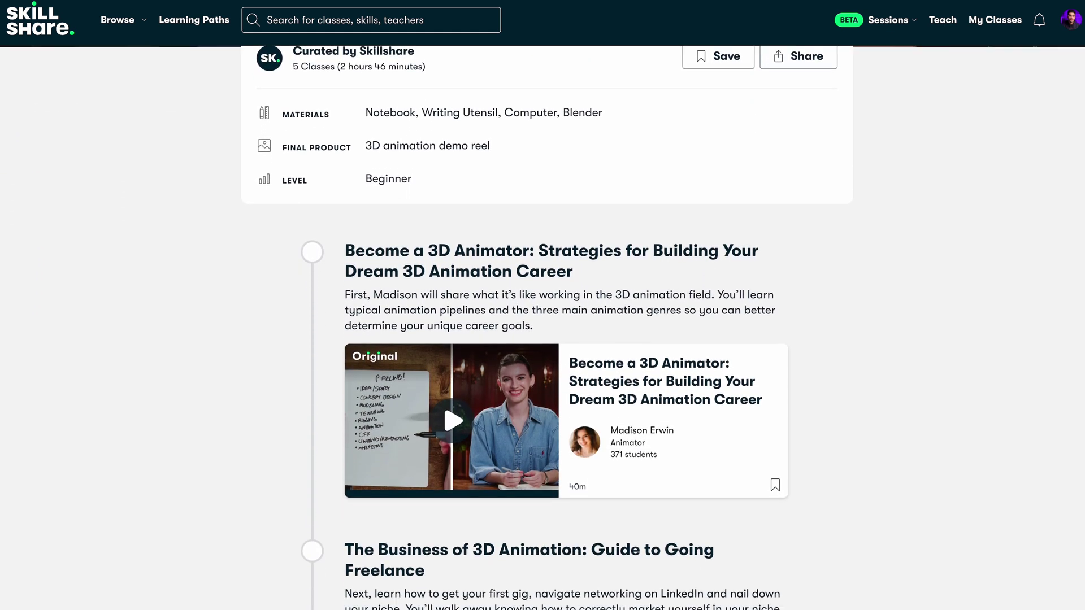
{"action": "scroll", "coordinate": [543, 328], "scroll_direction": "down", "scroll_amount": 5}
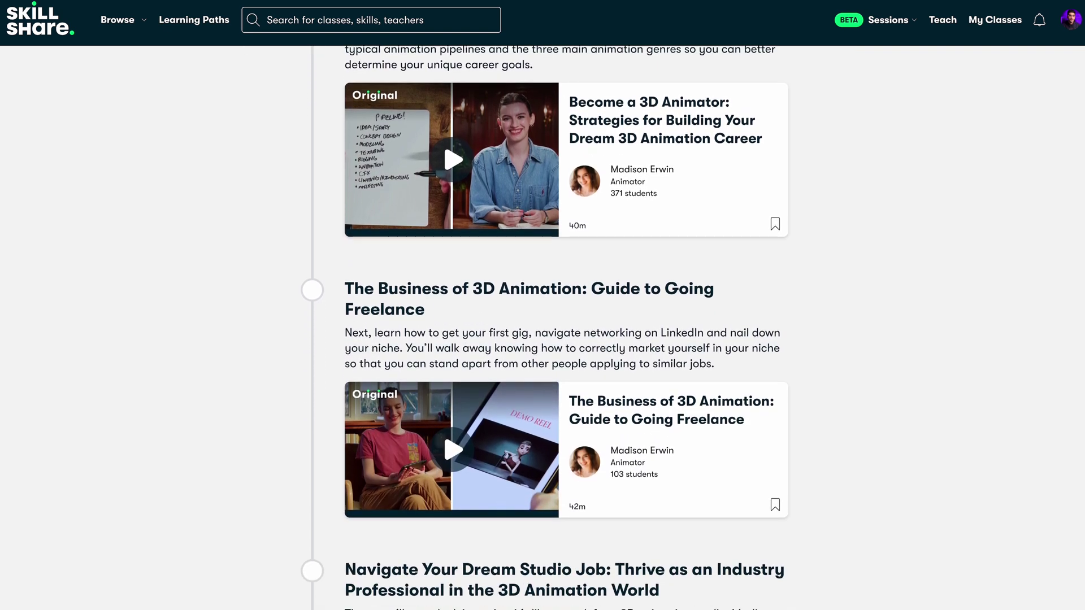
{"action": "scroll", "coordinate": [542, 328], "scroll_direction": "down", "scroll_amount": 1}
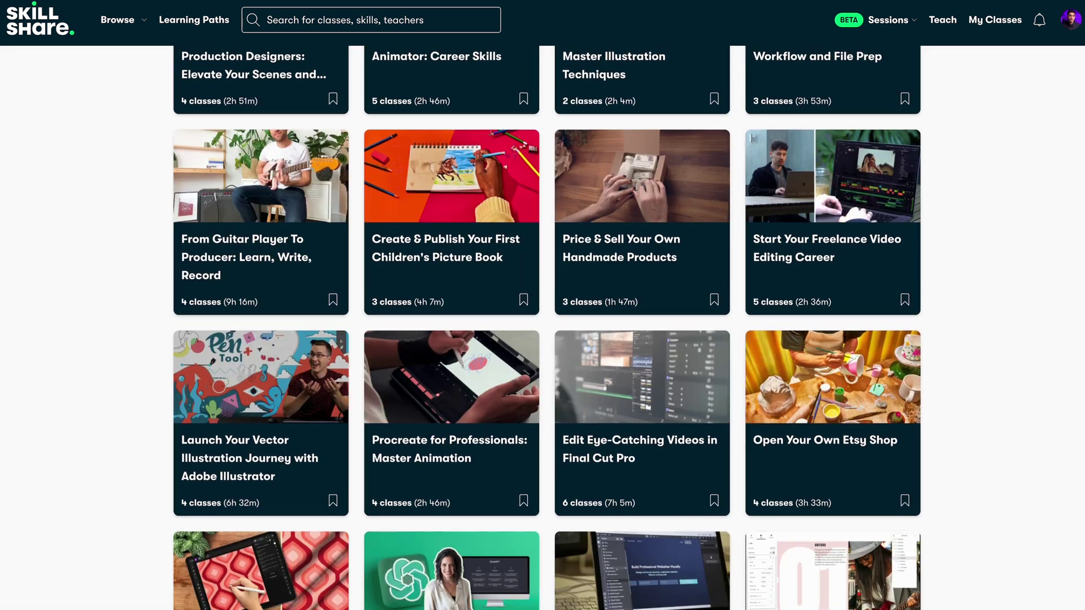
{"action": "scroll", "coordinate": [542, 328], "scroll_direction": "down", "scroll_amount": 3}
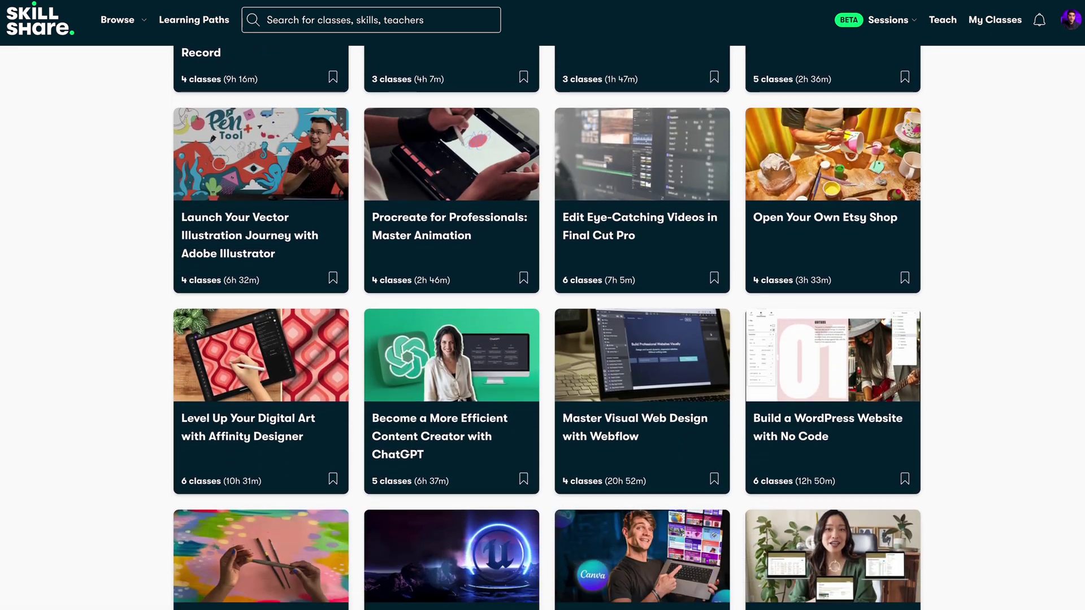
{"action": "scroll", "coordinate": [547, 327], "scroll_direction": "down", "scroll_amount": 5}
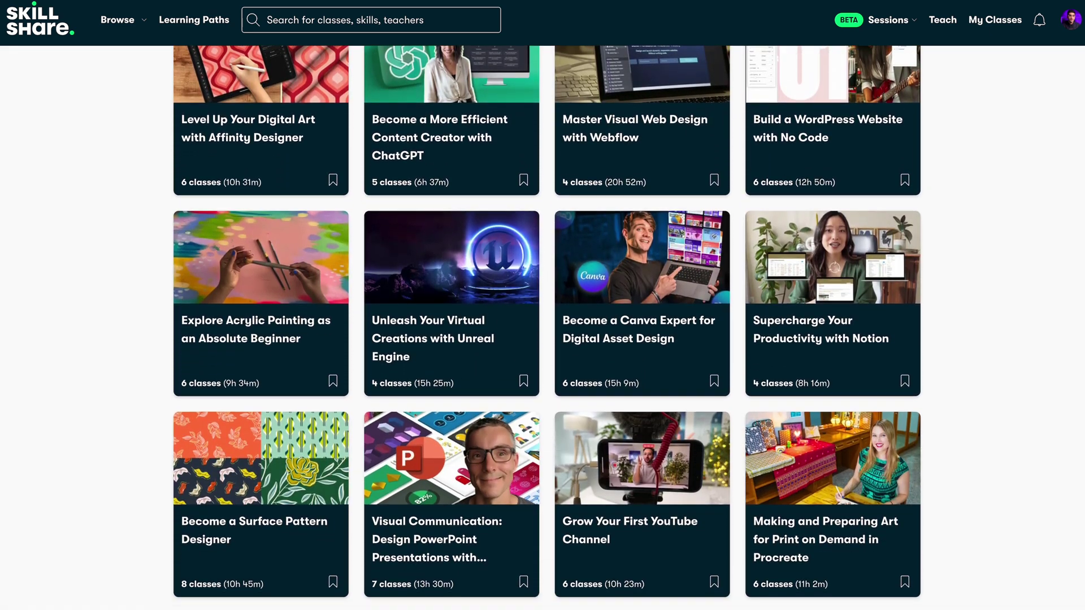
{"action": "scroll", "coordinate": [547, 327], "scroll_direction": "down", "scroll_amount": 5}
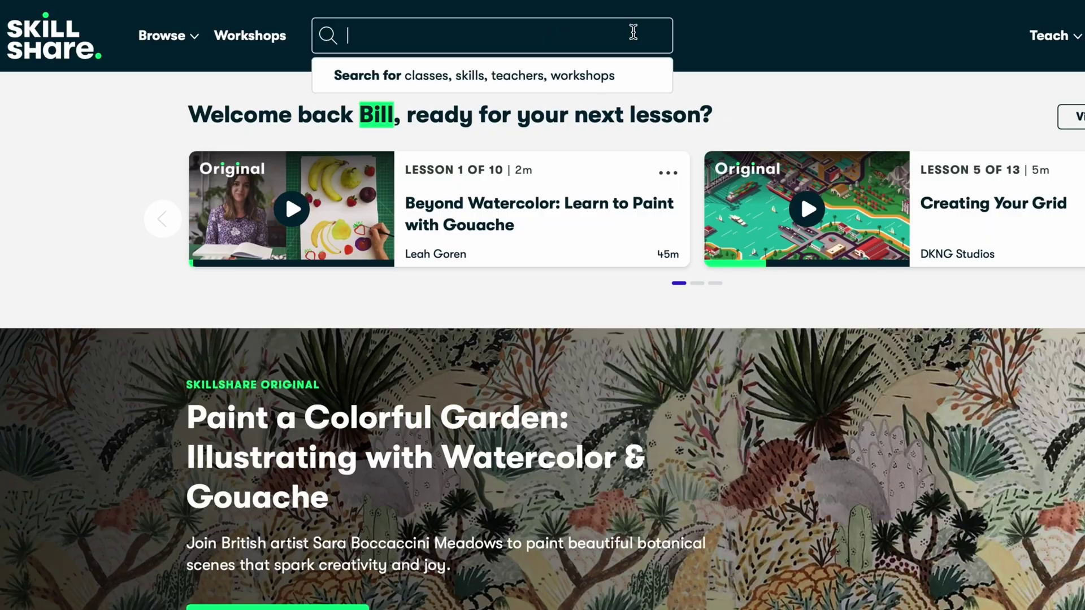
Search for 'Logo Design' and open one of the logo design classes.
{"action": "type", "text": "Logo Design"}
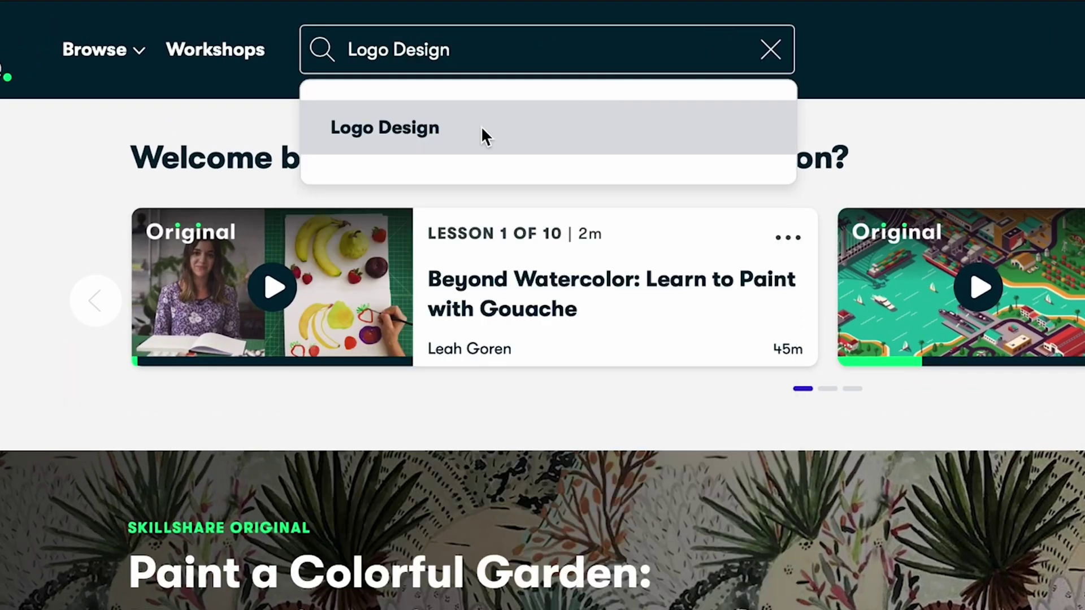
{"action": "left_click", "coordinate": [484, 137]}
{"action": "left_click", "coordinate": [388, 497]}
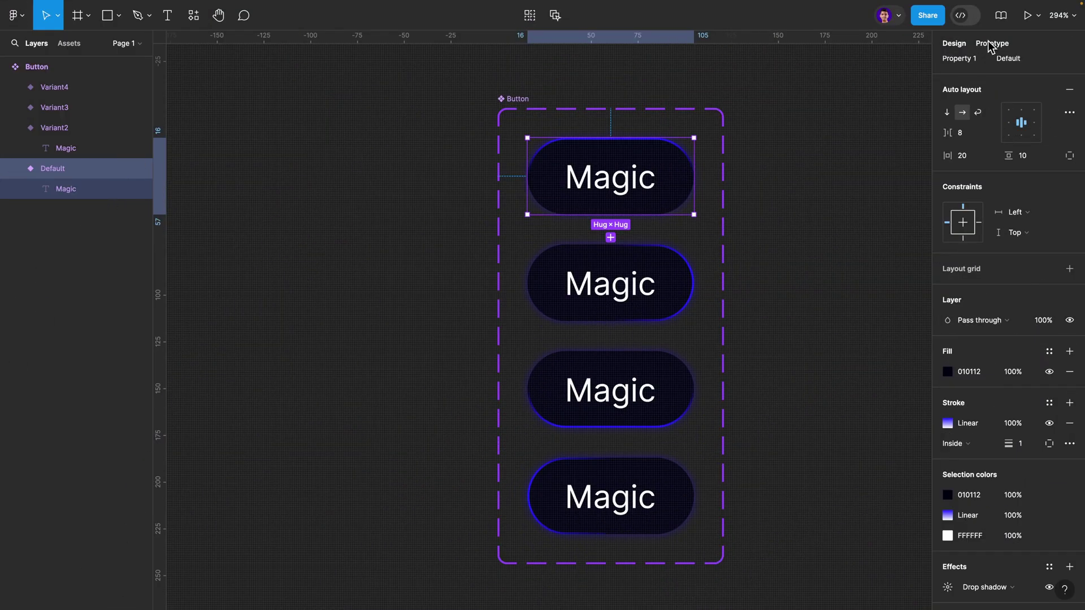
Connect the Default variant to Variant2 with an After delay trigger of 1ms.
{"action": "left_click", "coordinate": [990, 44]}
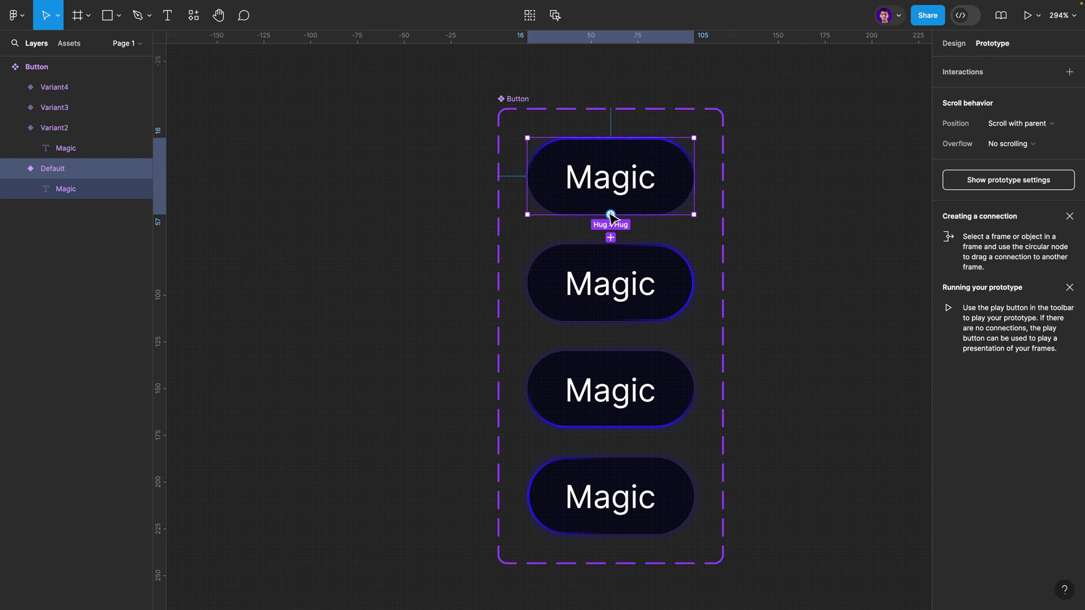
{"action": "left_click_drag", "start_coordinate": [610, 215], "coordinate": [615, 263]}
{"action": "left_click", "coordinate": [580, 277]}
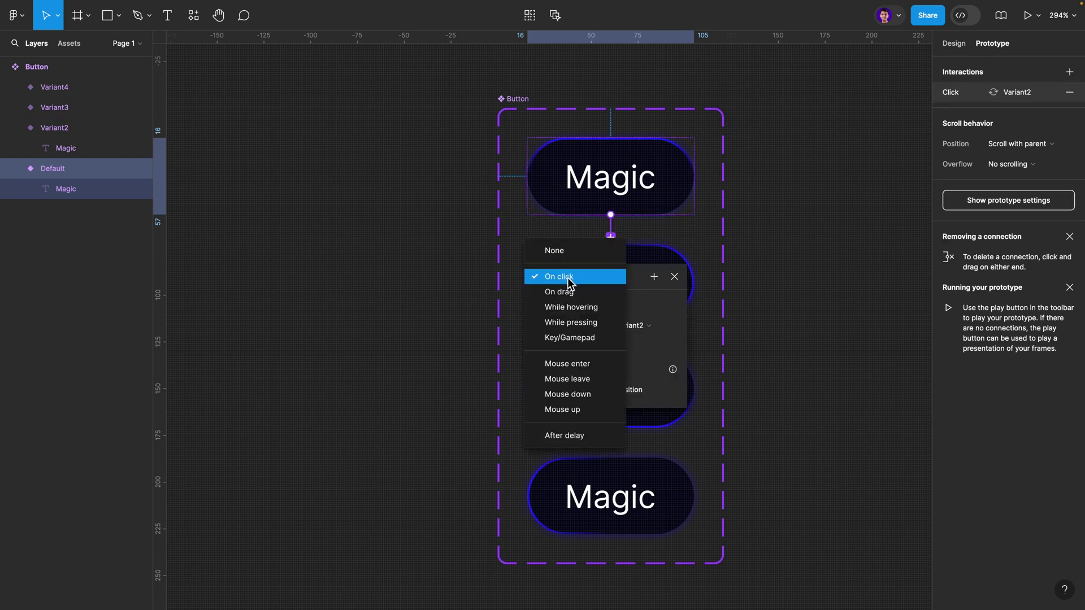
{"action": "left_click", "coordinate": [565, 436]}
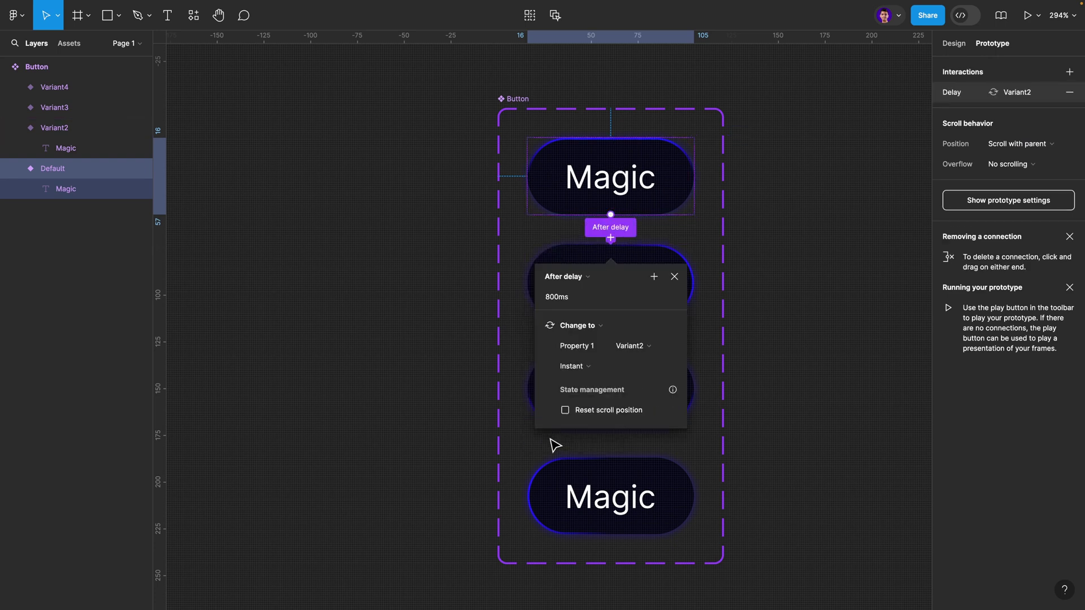
{"action": "left_click", "coordinate": [577, 298]}
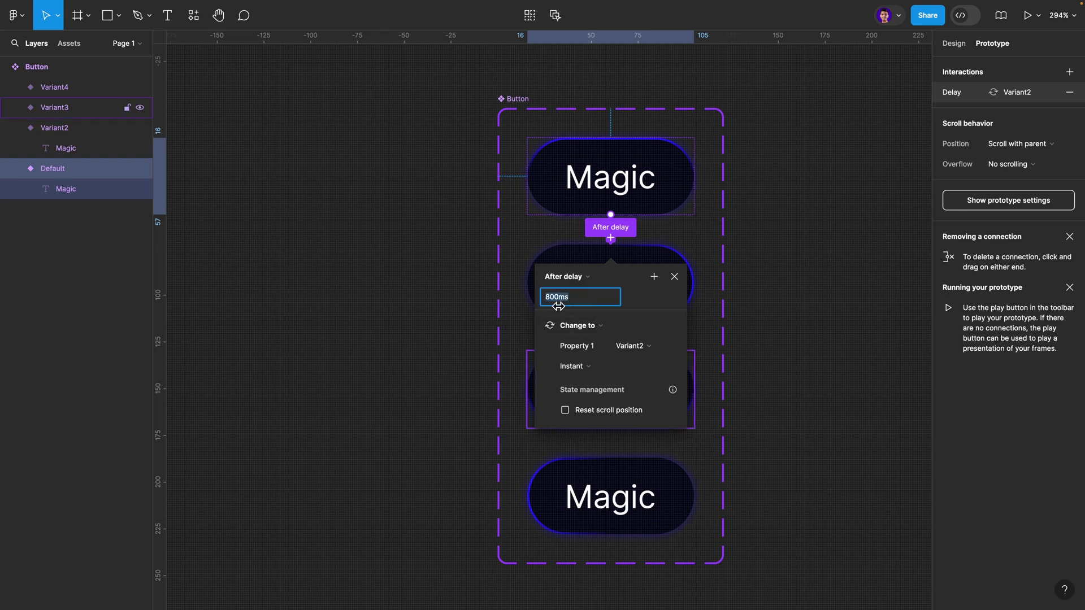
{"action": "type", "text": "1"}
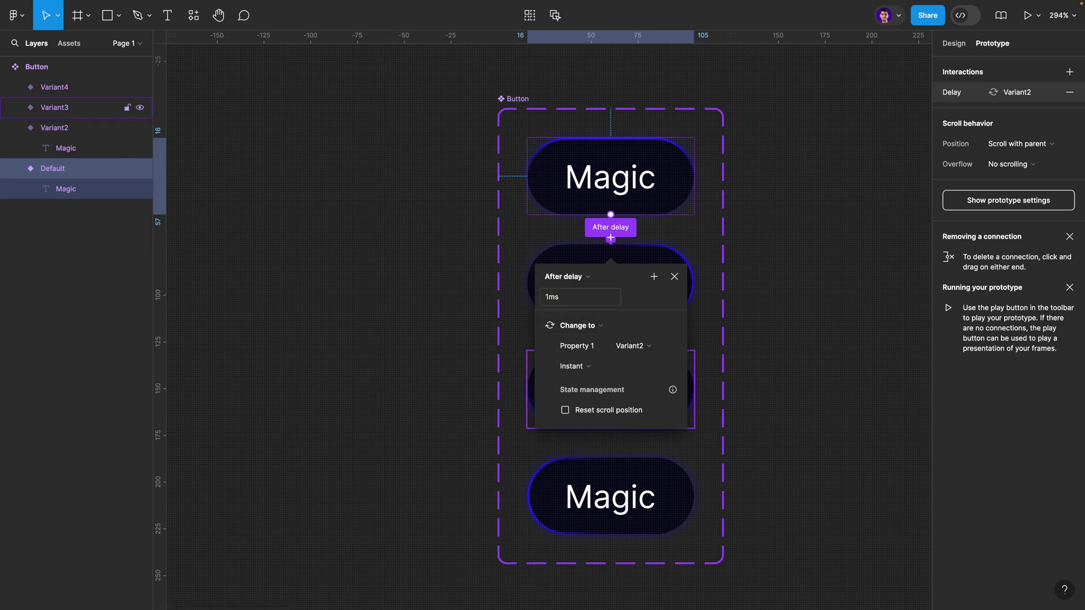
Make the transition Smart animate with Linear easing and a 1000ms duration.
{"action": "left_click", "coordinate": [601, 370]}
{"action": "left_click", "coordinate": [596, 398]}
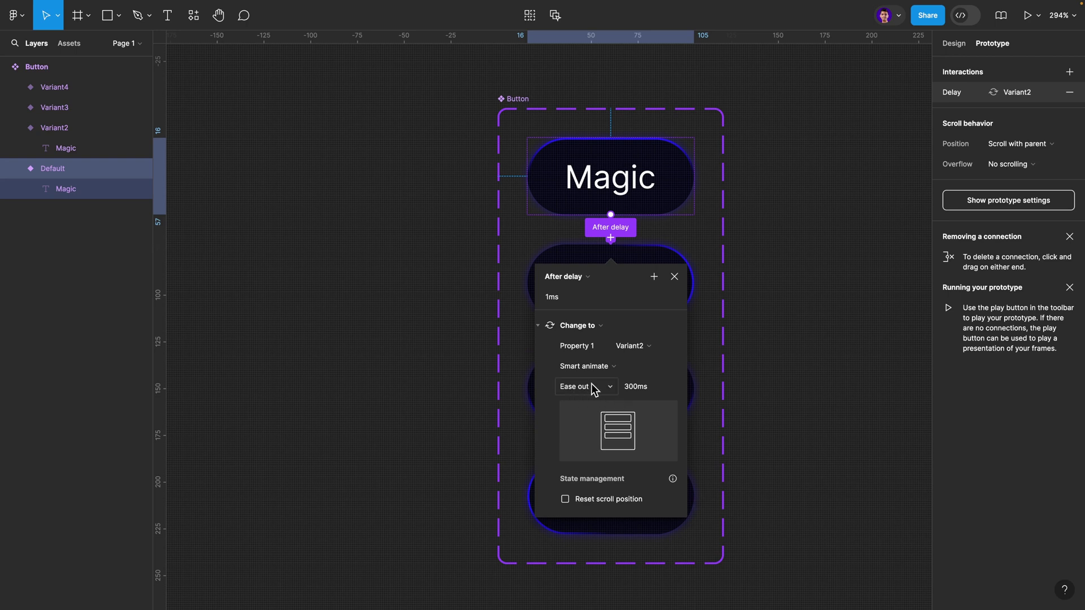
{"action": "left_click", "coordinate": [582, 393]}
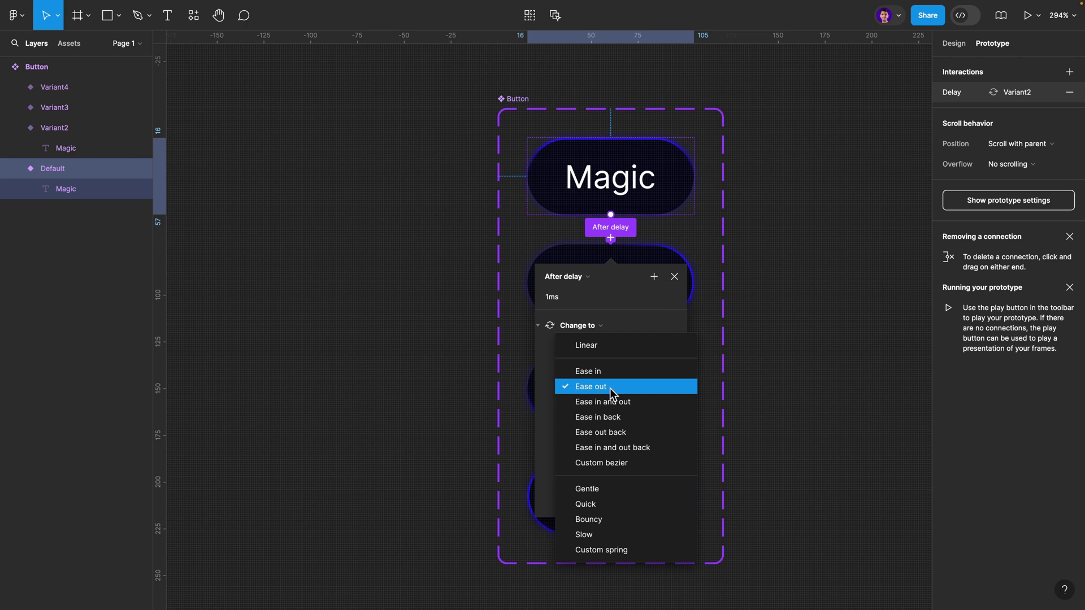
{"action": "left_click", "coordinate": [615, 348]}
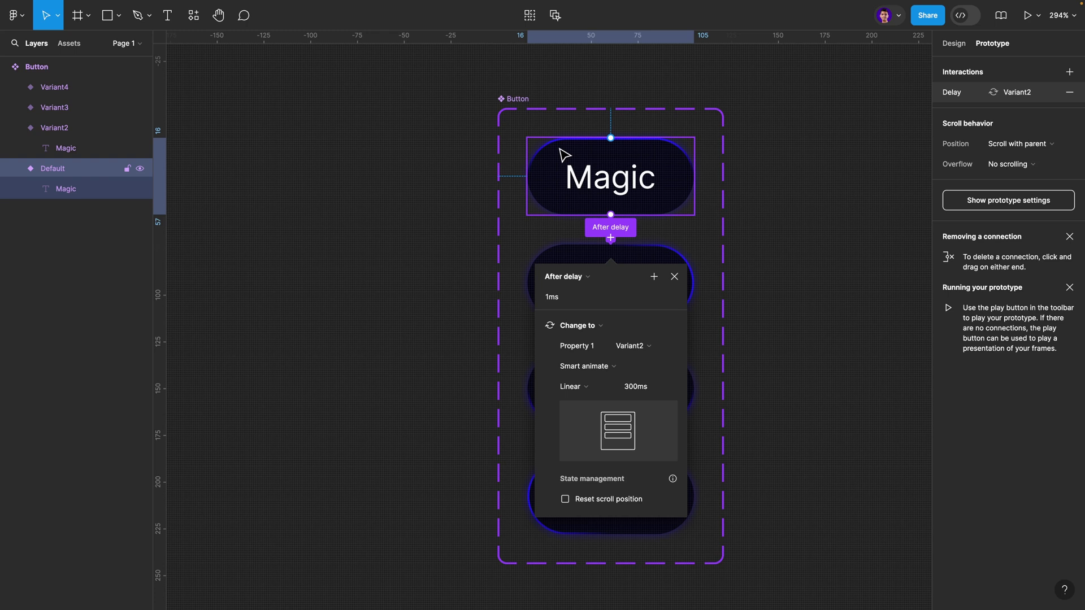
{"action": "left_click", "coordinate": [646, 388]}
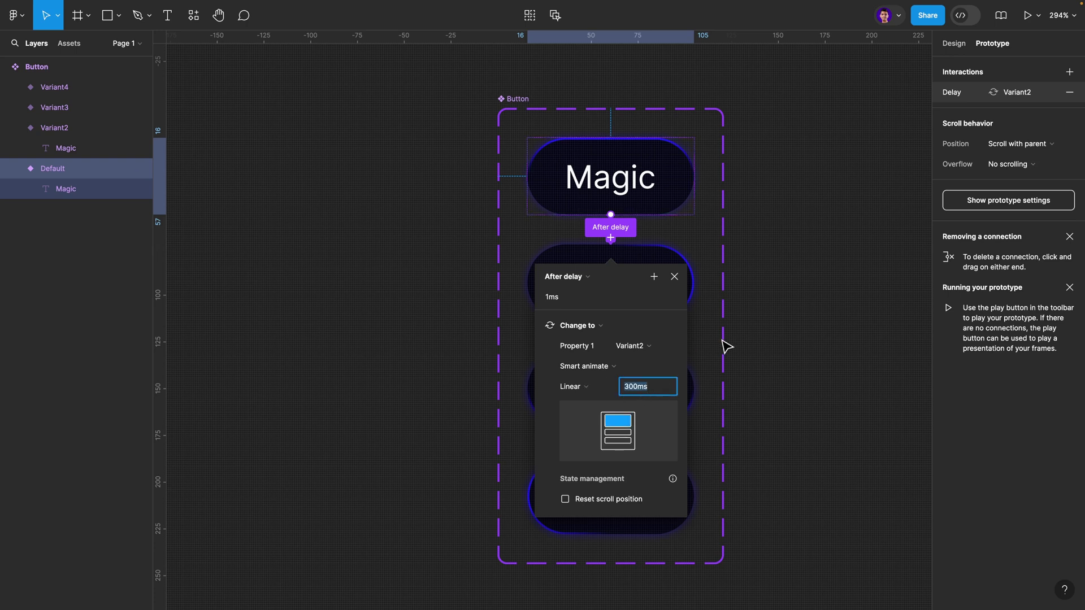
{"action": "type", "text": "1000"}
{"action": "key", "text": "Return"}
Connect Variant2 to Variant3 with an After delay trigger of 1ms.
{"action": "left_click", "coordinate": [665, 287]}
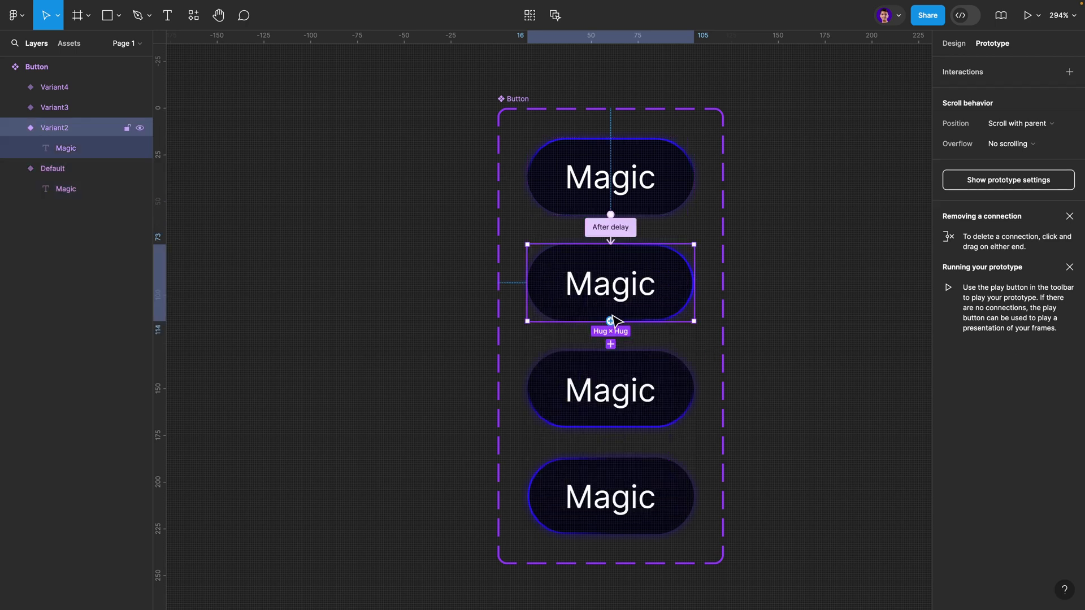
{"action": "left_click_drag", "start_coordinate": [610, 321], "coordinate": [609, 380]}
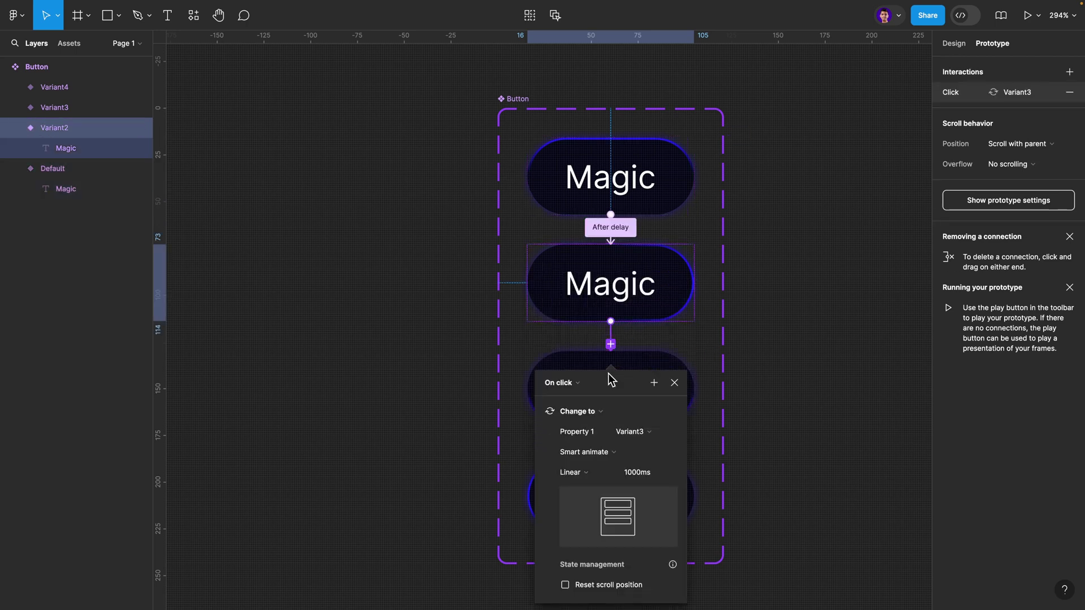
{"action": "left_click", "coordinate": [577, 383]}
{"action": "left_click", "coordinate": [582, 543]}
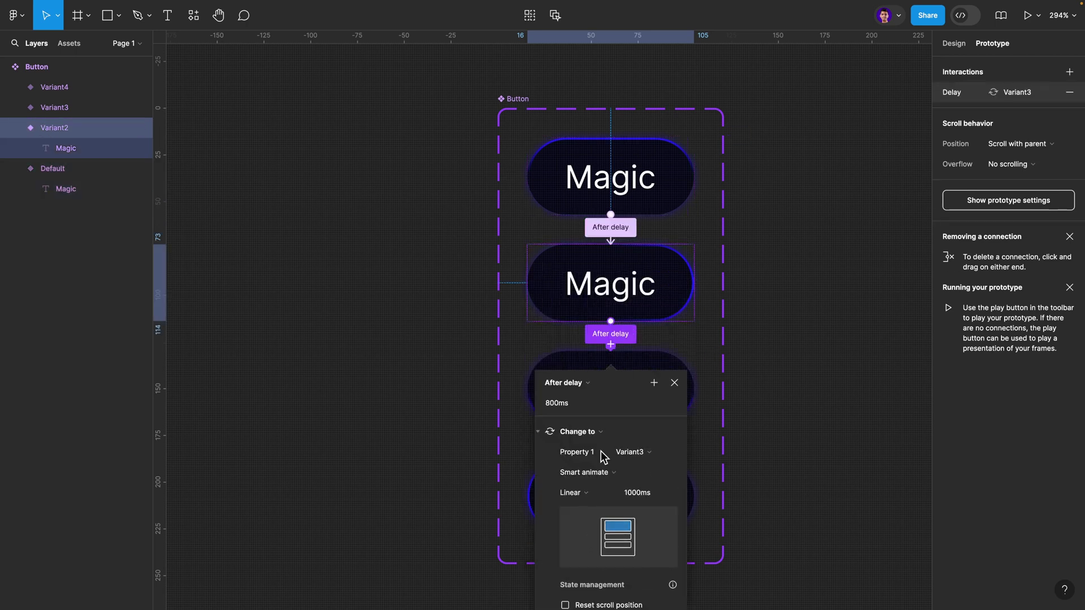
{"action": "left_click", "coordinate": [568, 404]}
{"action": "type", "text": "1"}
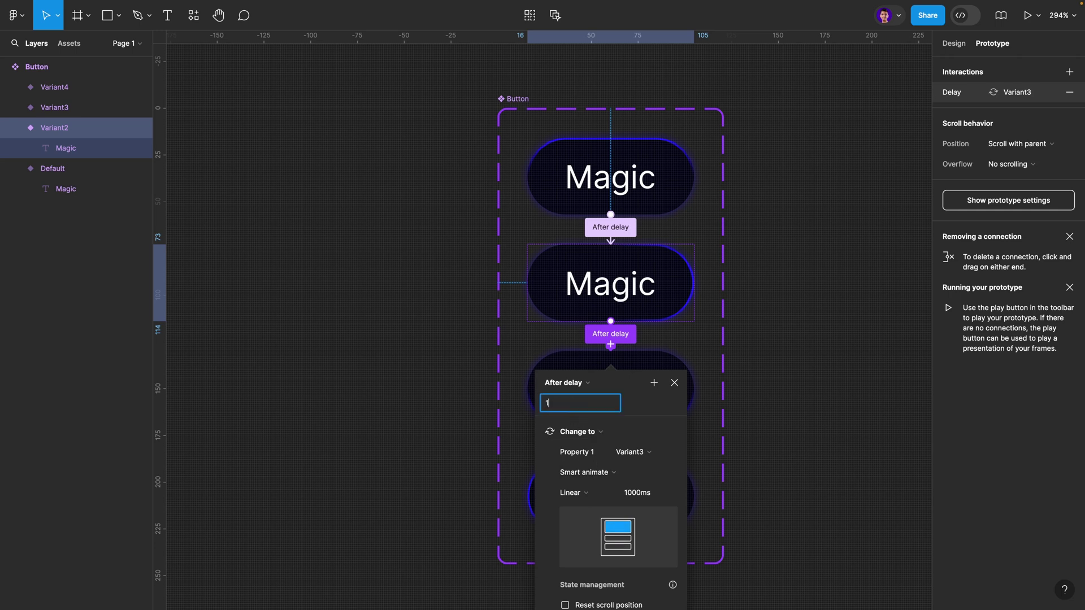
{"action": "key", "text": "Return"}
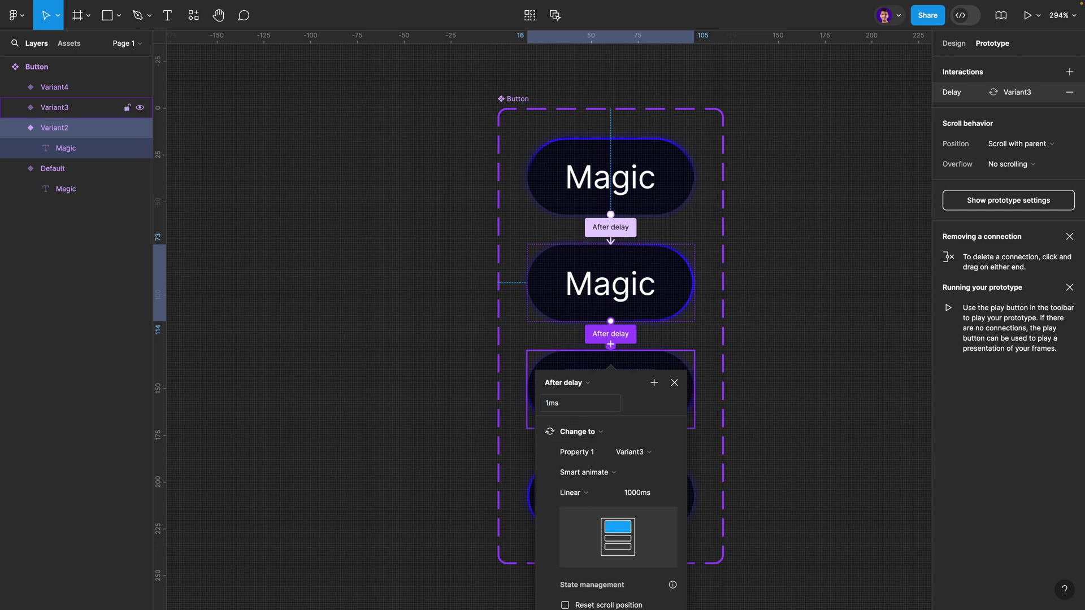
{"action": "left_click", "coordinate": [675, 382]}
Connect Variant3 to Variant4 with an After delay trigger of 1ms.
{"action": "scroll", "coordinate": [644, 395], "scroll_direction": "down", "scroll_amount": 3}
{"action": "left_click", "coordinate": [635, 282]}
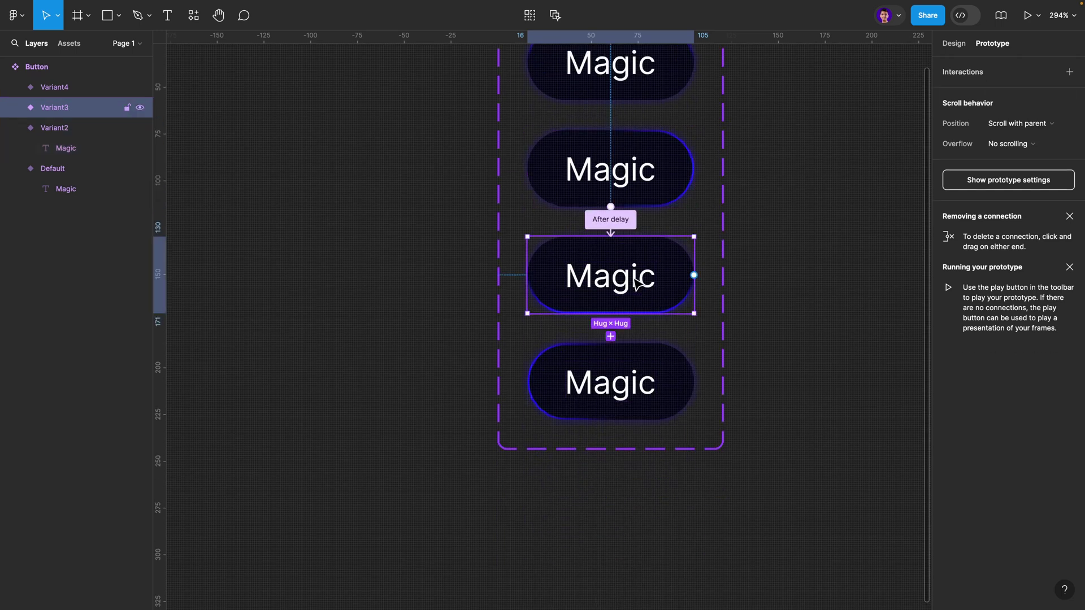
{"action": "left_click_drag", "start_coordinate": [610, 373], "coordinate": [593, 380]}
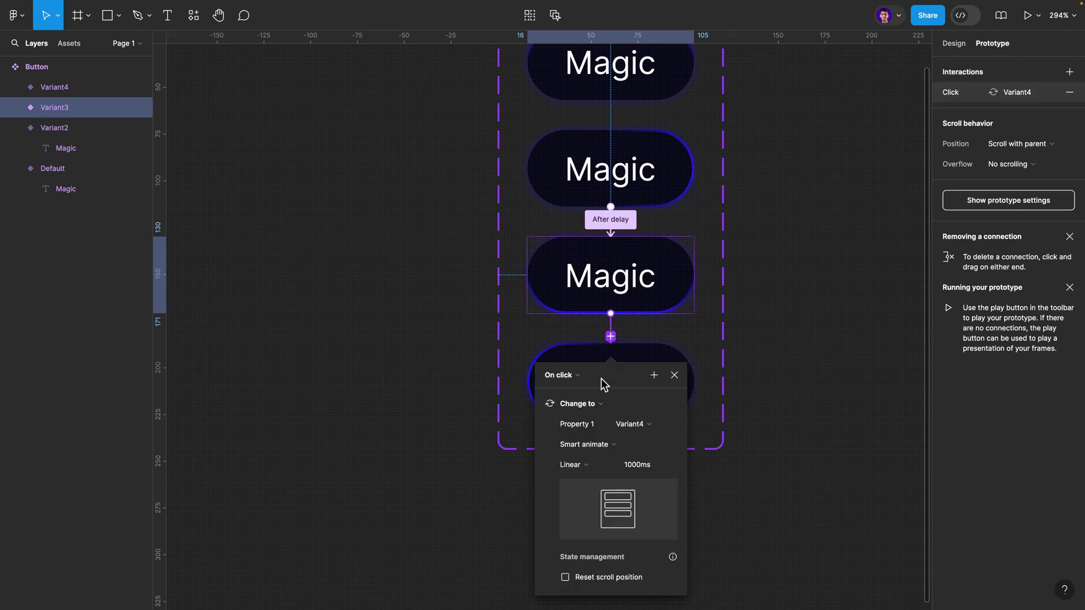
{"action": "left_click", "coordinate": [575, 379]}
{"action": "left_click", "coordinate": [568, 531]}
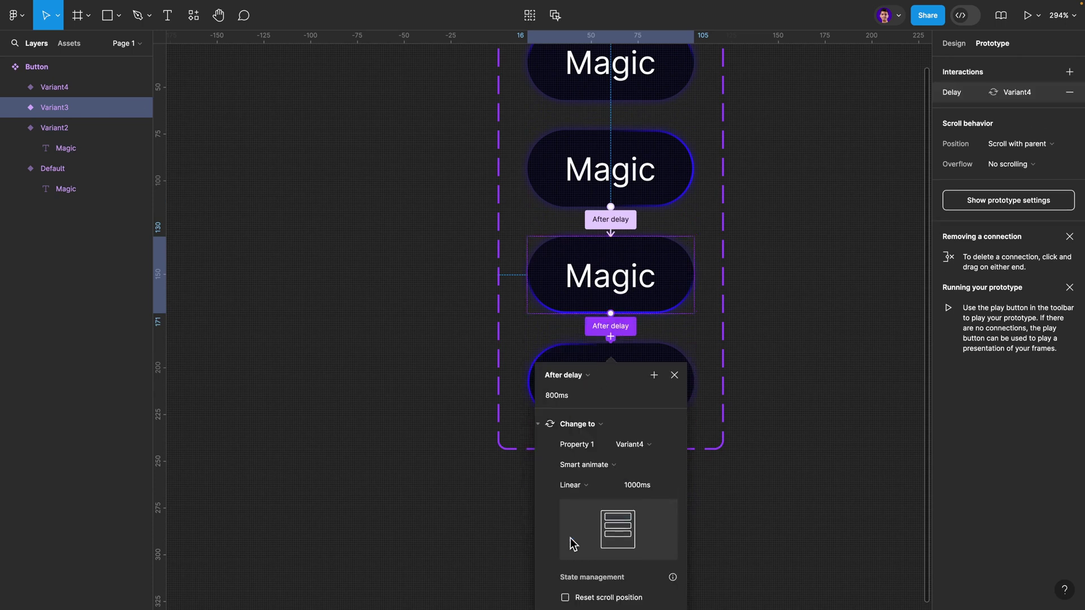
{"action": "left_click", "coordinate": [580, 395]}
{"action": "type", "text": "1"}
{"action": "key", "text": "Return"}
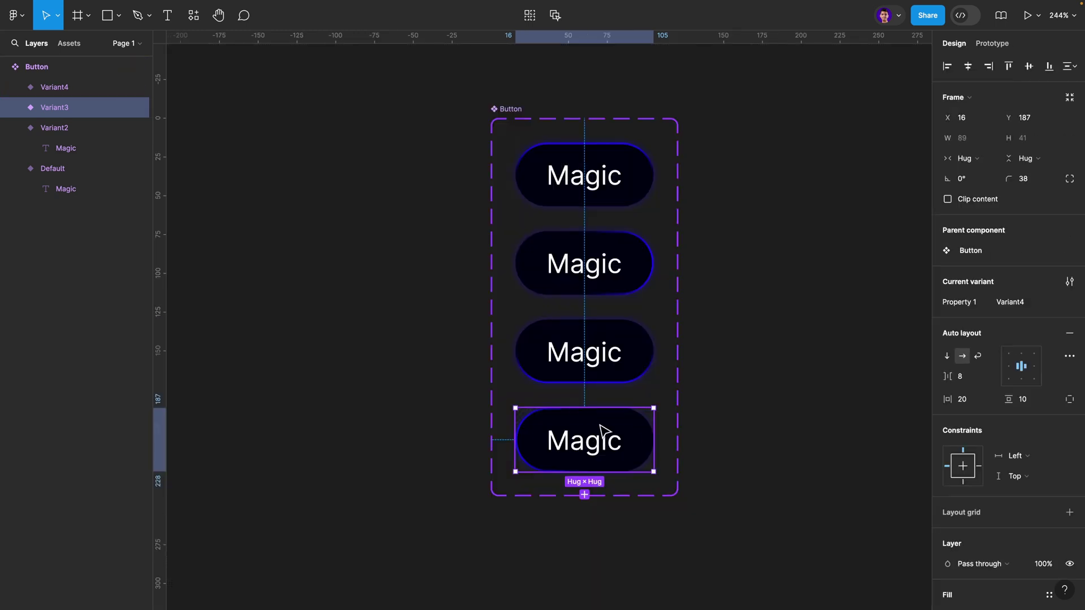
Loop Variant4 back to the Default variant with an After delay trigger of 1ms.
{"action": "key", "text": "alt+2"}
{"action": "left_click", "coordinate": [572, 203]}
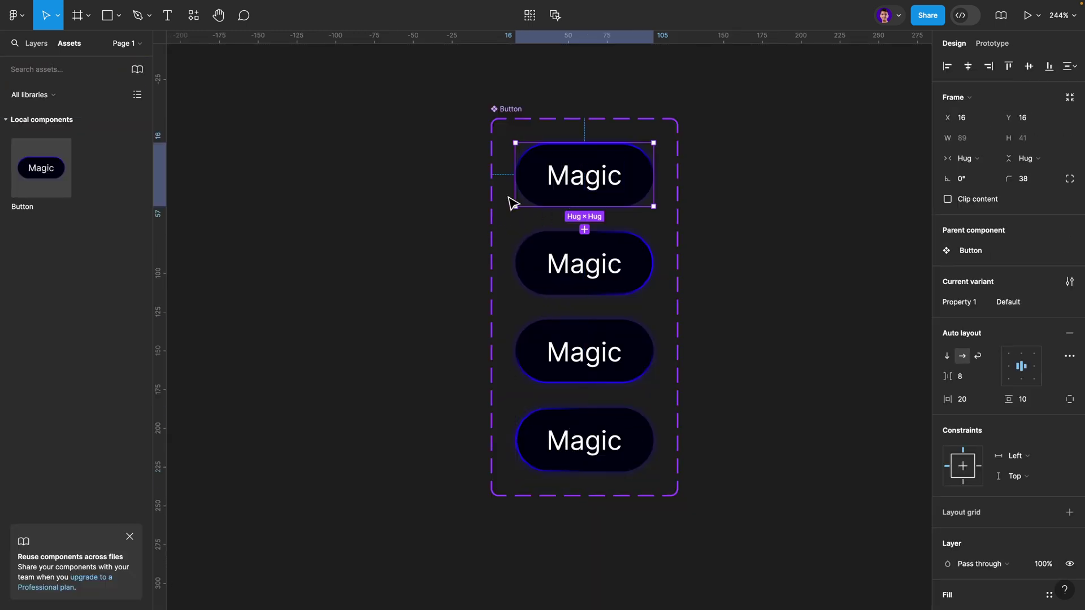
{"action": "left_click", "coordinate": [587, 452]}
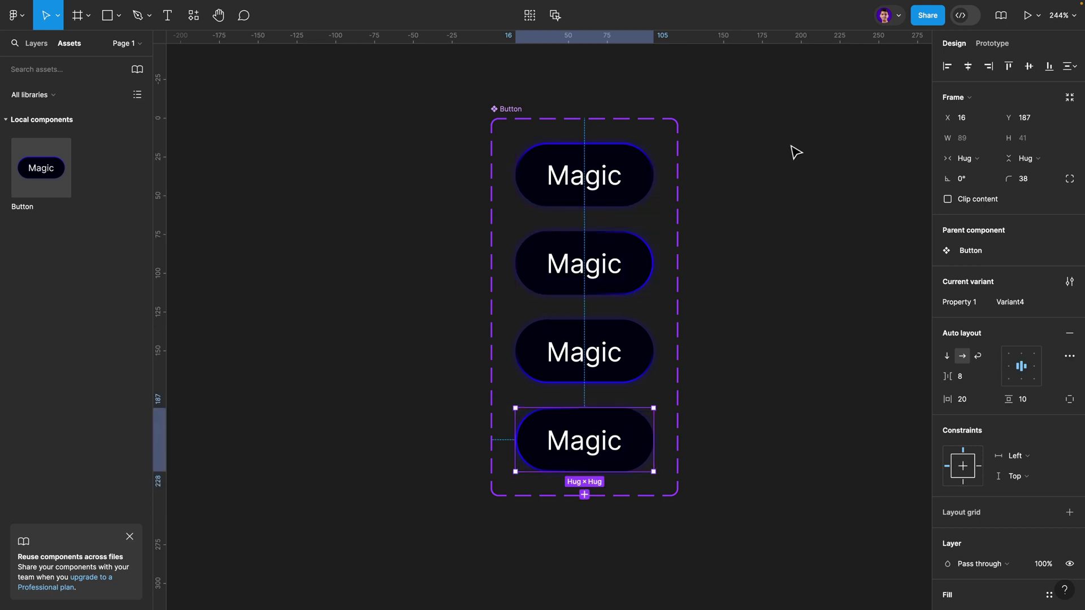
{"action": "left_click", "coordinate": [984, 48]}
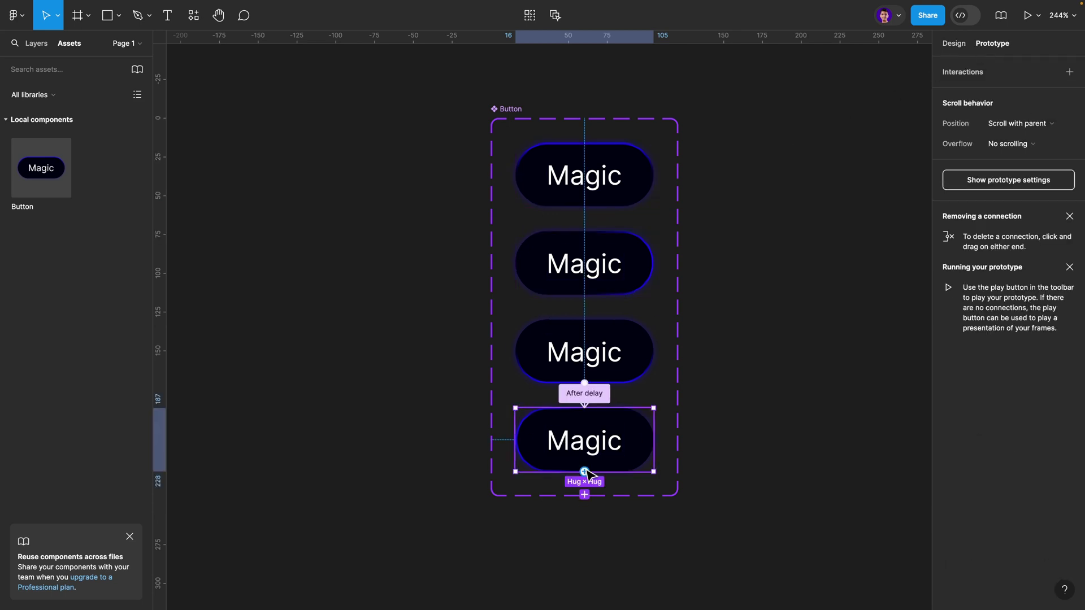
{"action": "left_click_drag", "start_coordinate": [583, 477], "coordinate": [584, 177]}
{"action": "left_click", "coordinate": [547, 243]}
{"action": "left_click", "coordinate": [537, 397]}
{"action": "left_click", "coordinate": [552, 261]}
{"action": "type", "text": "1ms"}
{"action": "left_click", "coordinate": [647, 239]}
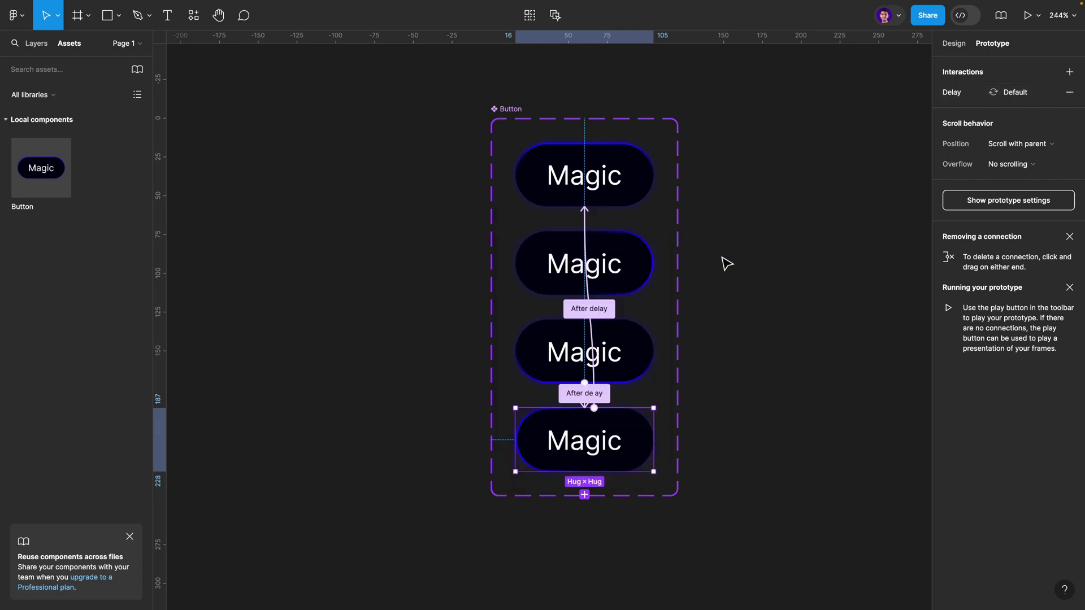
{"action": "scroll", "coordinate": [723, 263], "scroll_direction": "right", "scroll_amount": 2}
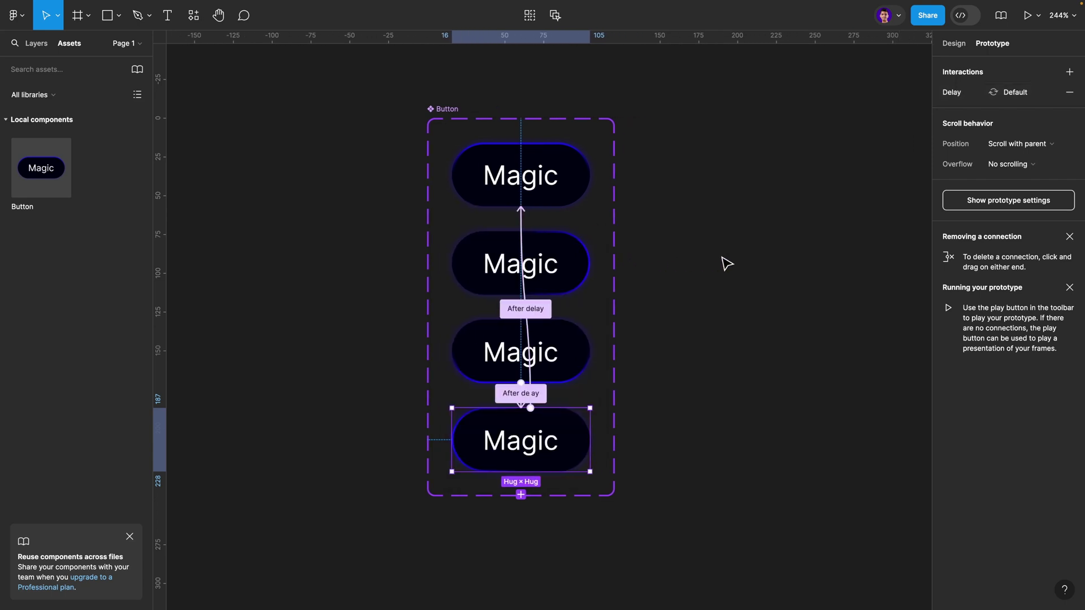
{"action": "scroll", "coordinate": [723, 263], "scroll_direction": "right", "scroll_amount": 2}
{"action": "scroll", "coordinate": [718, 269], "scroll_direction": "down", "scroll_amount": 3}
Draw a 273×229 Frame 1 and give it the buttons' dark 010112 fill.
{"action": "key", "text": "f"}
{"action": "scroll", "coordinate": [706, 285], "scroll_direction": "right", "scroll_amount": 3}
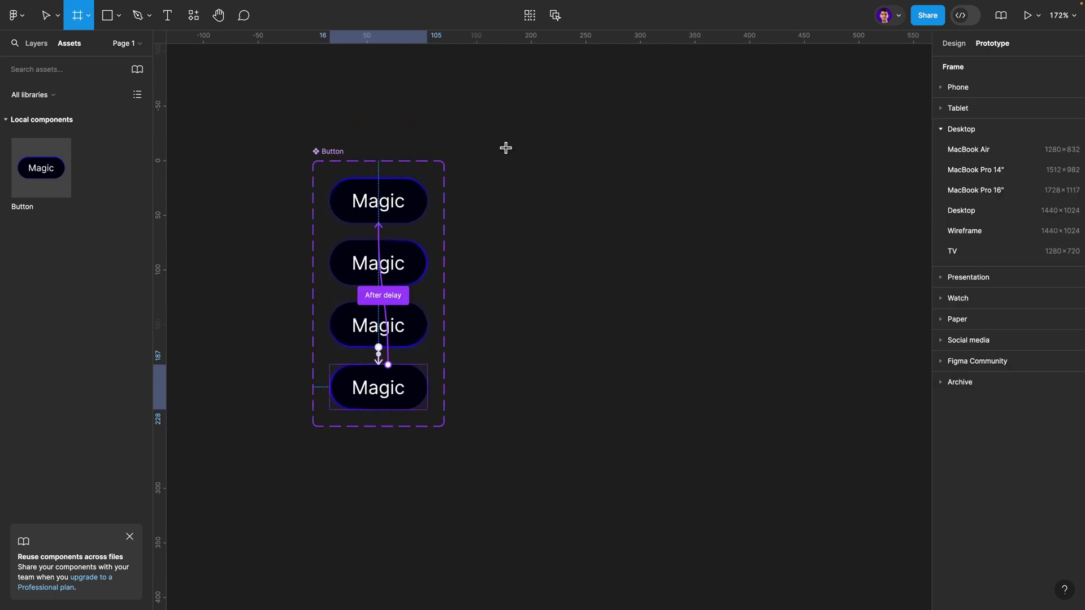
{"action": "mouse_move", "coordinate": [505, 148]}
{"action": "left_mouse_down"}
{"action": "mouse_move", "coordinate": [712, 358]}
{"action": "mouse_move", "coordinate": [804, 397]}
{"action": "left_mouse_up"}
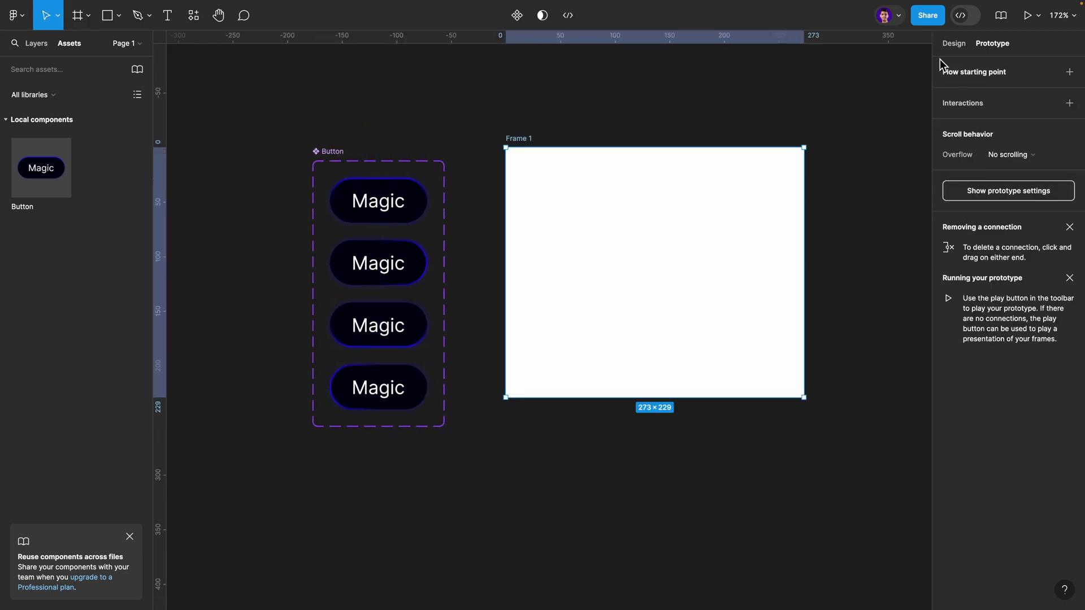
{"action": "left_click", "coordinate": [952, 44]}
{"action": "left_click", "coordinate": [947, 344]}
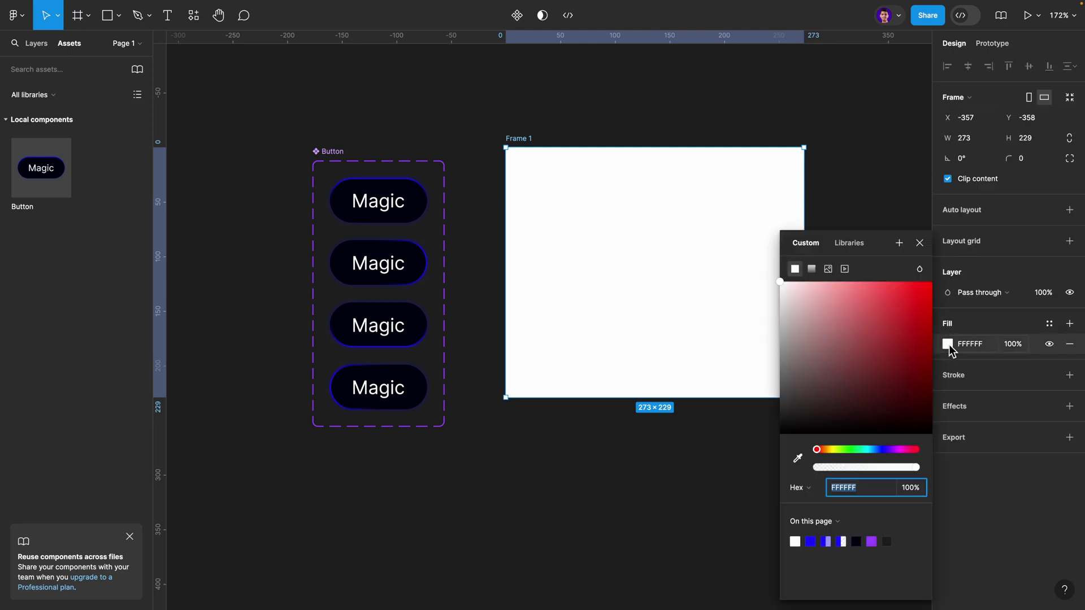
{"action": "left_click", "coordinate": [797, 459]}
{"action": "left_click", "coordinate": [420, 317]}
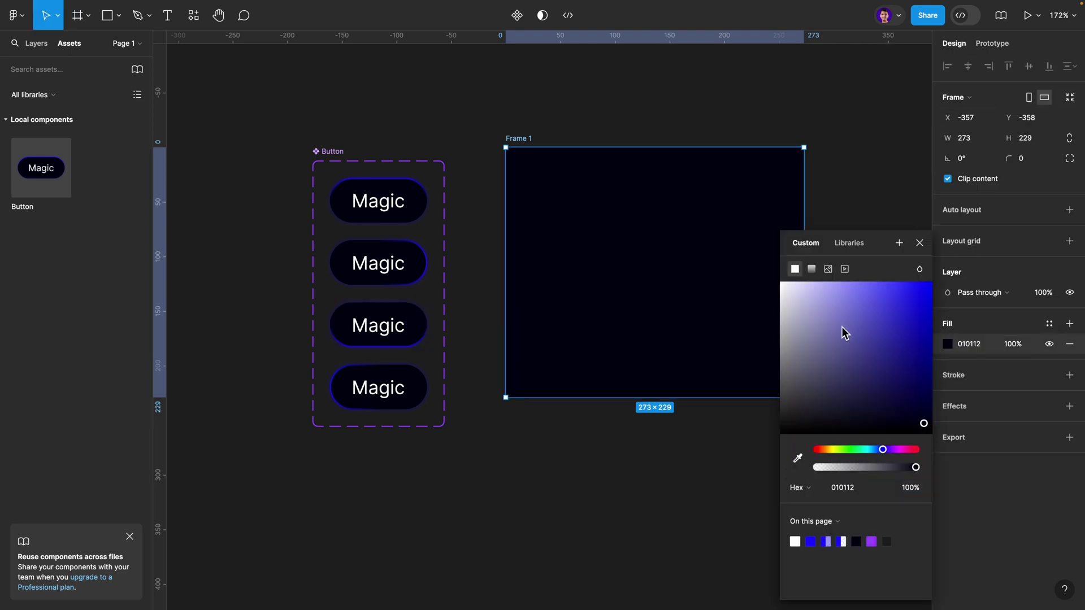
{"action": "left_click_drag", "start_coordinate": [922, 425], "coordinate": [925, 426]}
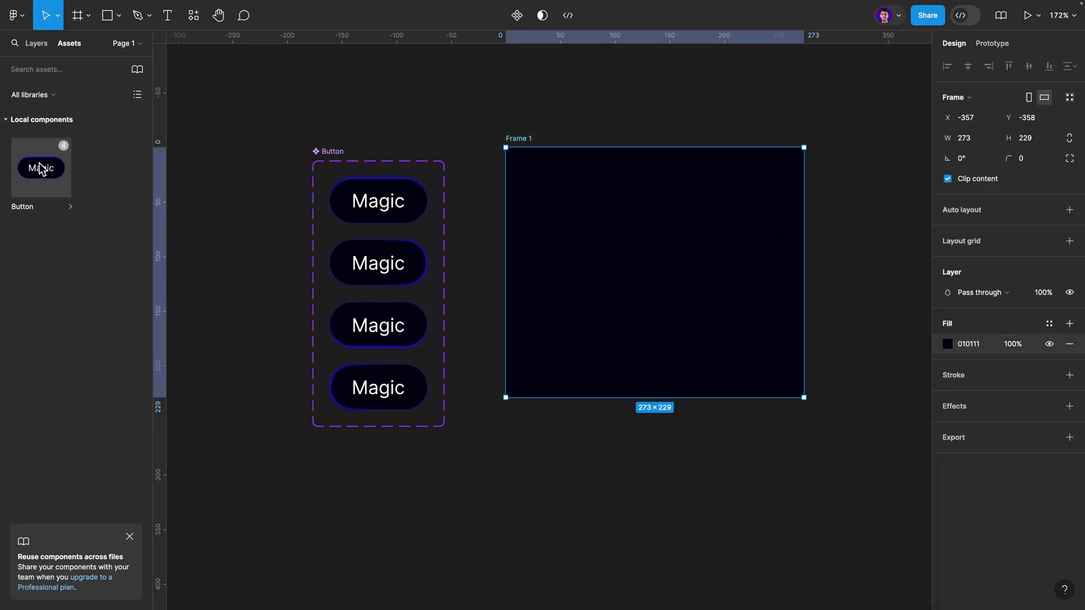
Place a Button instance in Frame 1, centred horizontally and vertically, and bring up the present options.
{"action": "left_click_drag", "start_coordinate": [40, 168], "coordinate": [661, 270]}
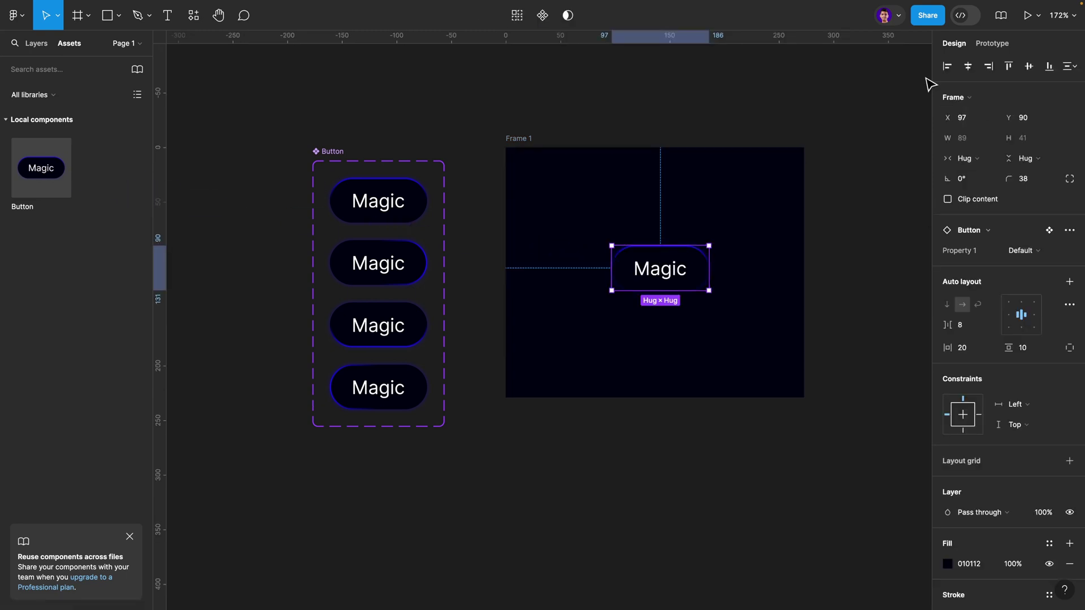
{"action": "left_click", "coordinate": [968, 66]}
{"action": "left_click", "coordinate": [1023, 70]}
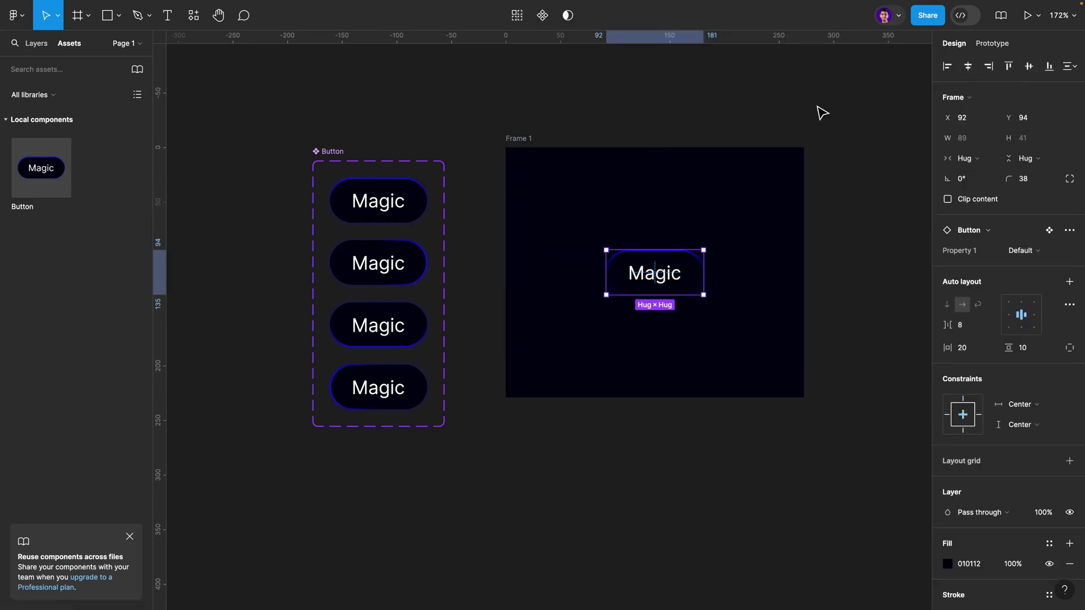
{"action": "left_click", "coordinate": [517, 141]}
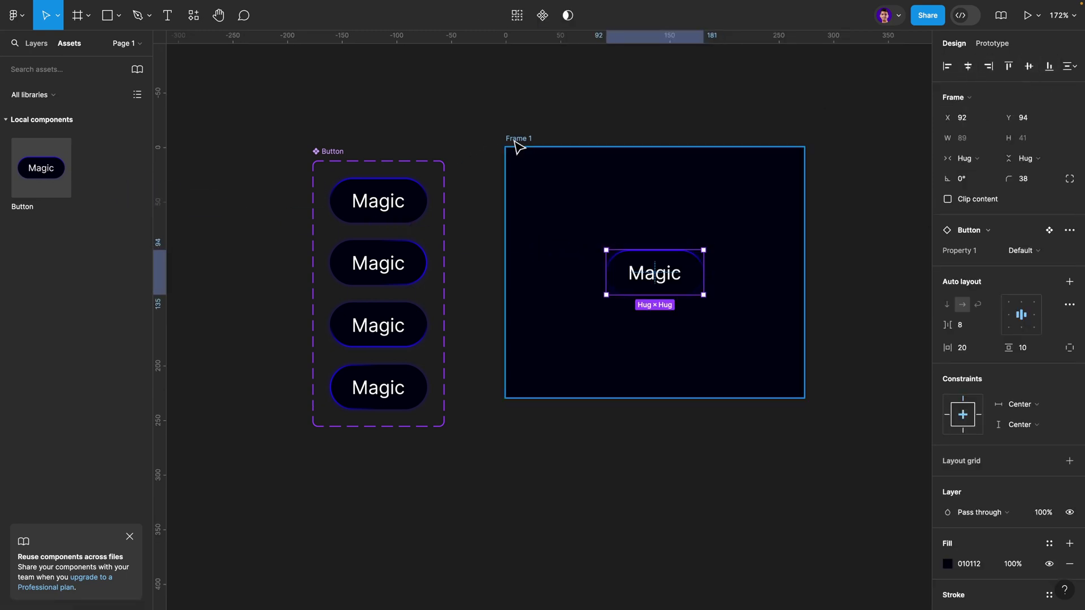
{"action": "left_click", "coordinate": [1038, 15]}
Present Frame 1 full-screen to preview the button animation.
{"action": "left_click", "coordinate": [1017, 45]}
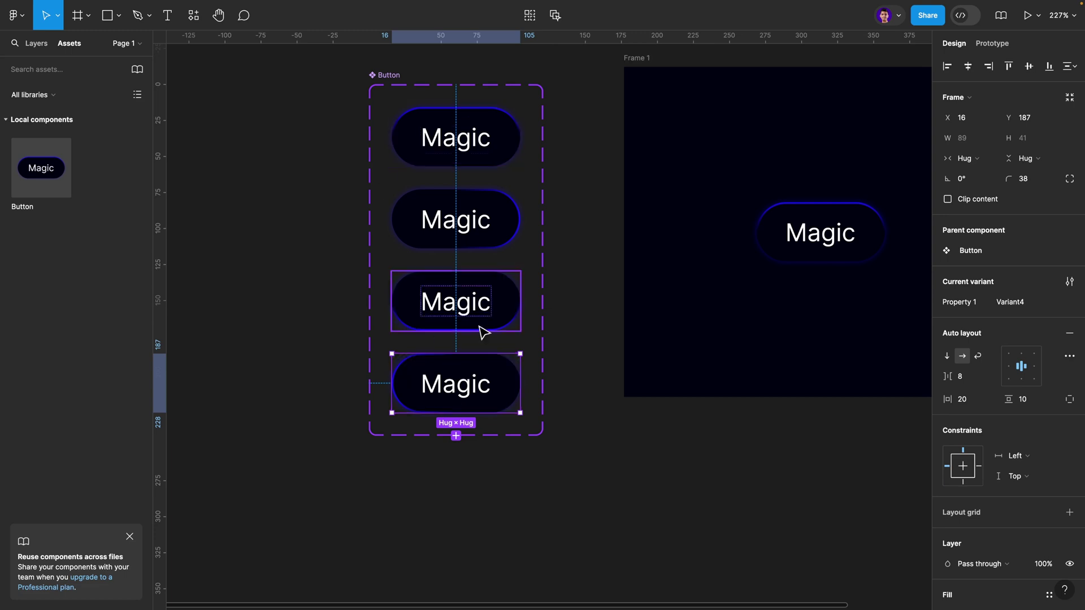
Add Variant5 to the Button set and turn its stroke gradient to run vertically.
{"action": "left_click", "coordinate": [993, 44]}
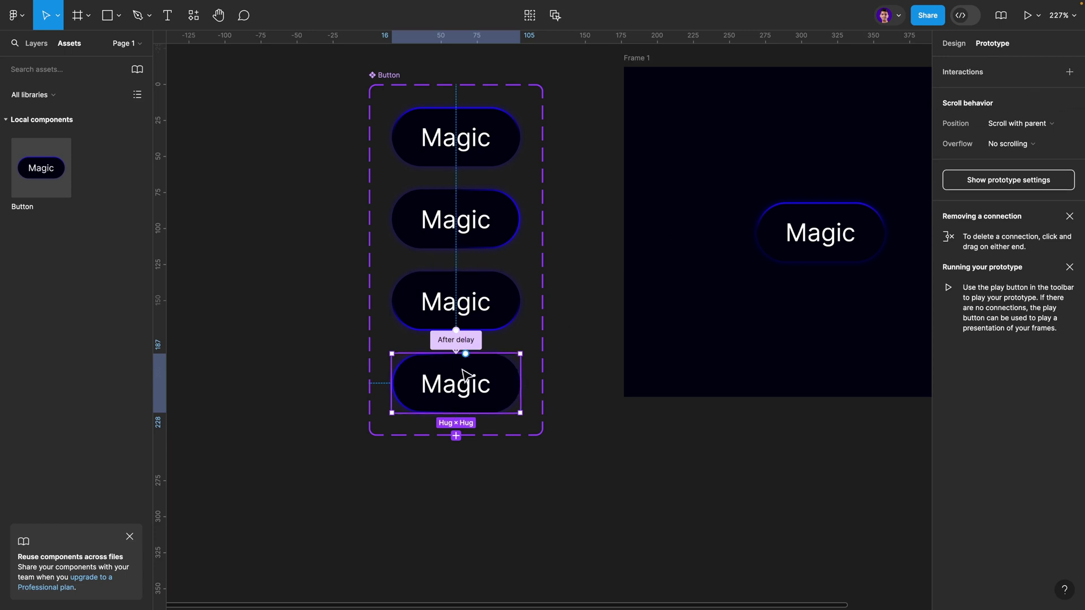
{"action": "key", "text": "ctrl+d"}
{"action": "left_click", "coordinate": [953, 43]}
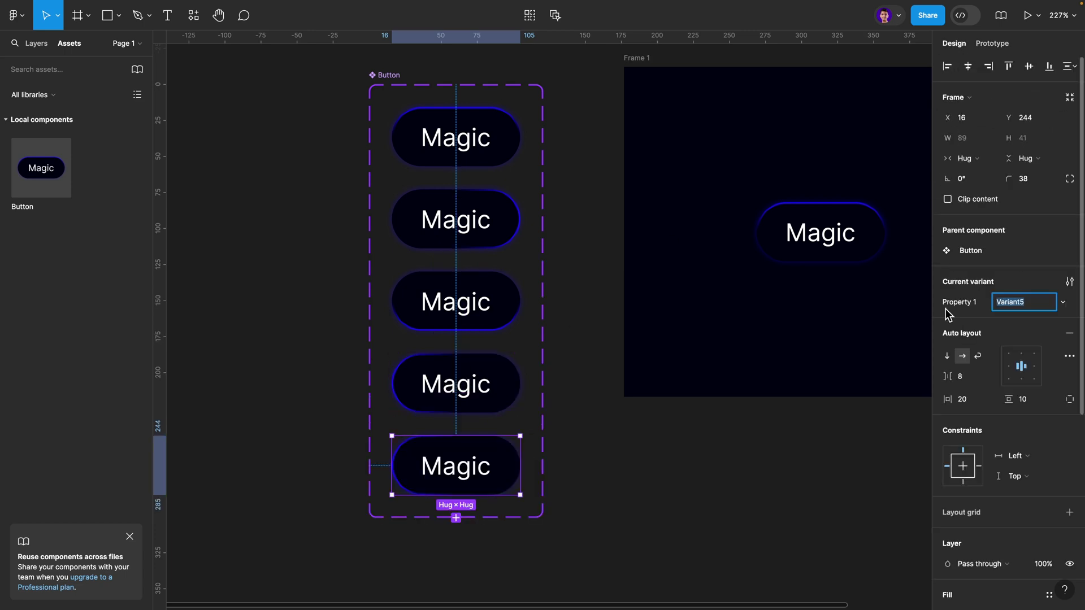
{"action": "scroll", "coordinate": [960, 429], "scroll_direction": "down", "scroll_amount": 5}
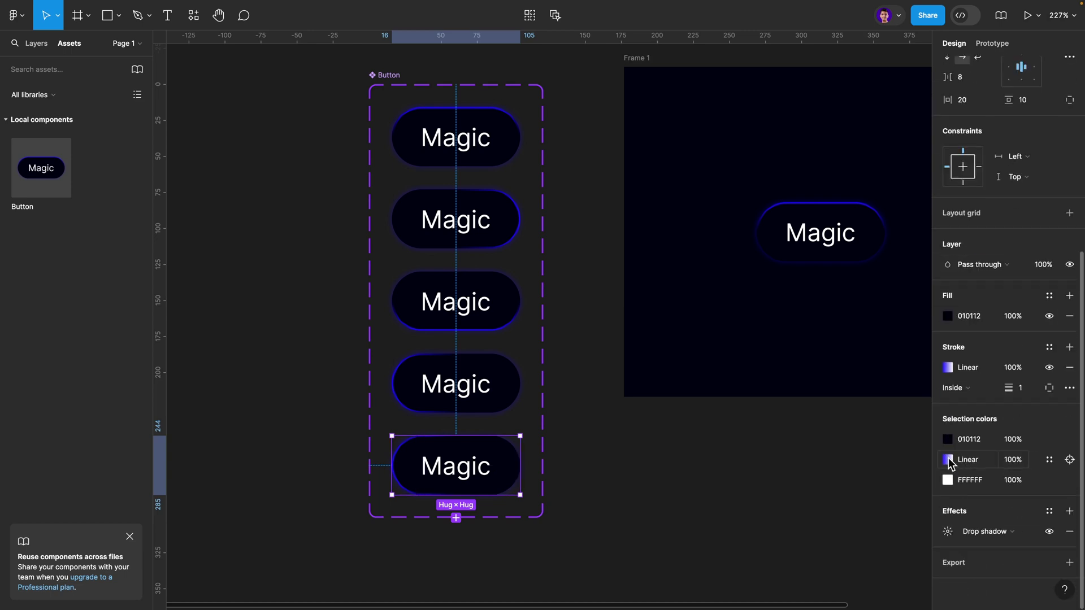
{"action": "left_click", "coordinate": [947, 368]}
{"action": "mouse_move", "coordinate": [393, 465]}
{"action": "left_mouse_down"}
{"action": "mouse_move", "coordinate": [418, 421]}
{"action": "mouse_move", "coordinate": [449, 432]}
{"action": "left_mouse_up"}
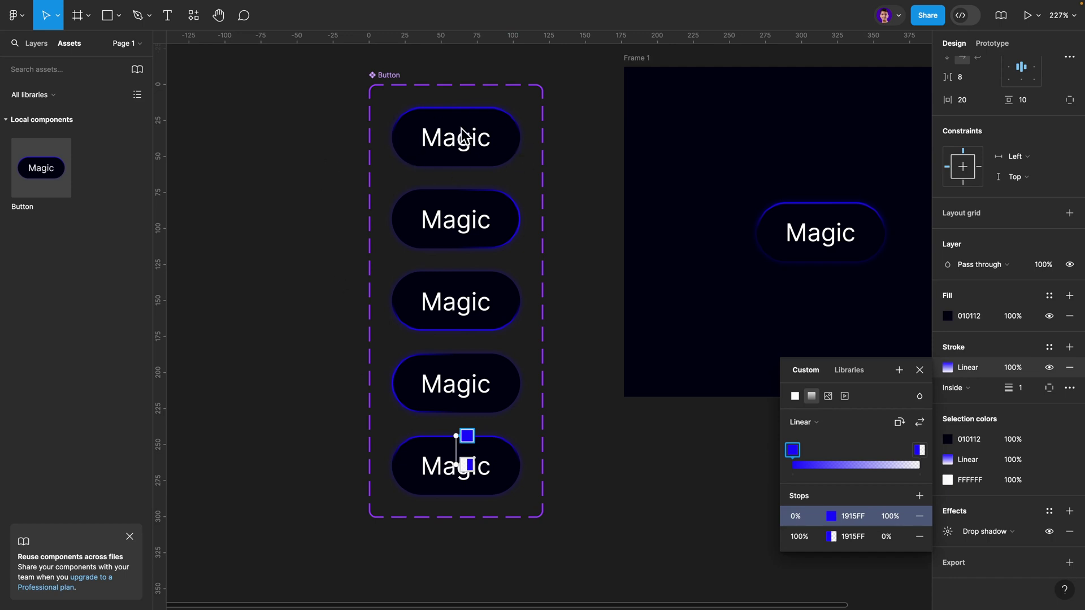
Connect the fourth variant to Variant5 with an After delay trigger of 1ms.
{"action": "left_click", "coordinate": [919, 369]}
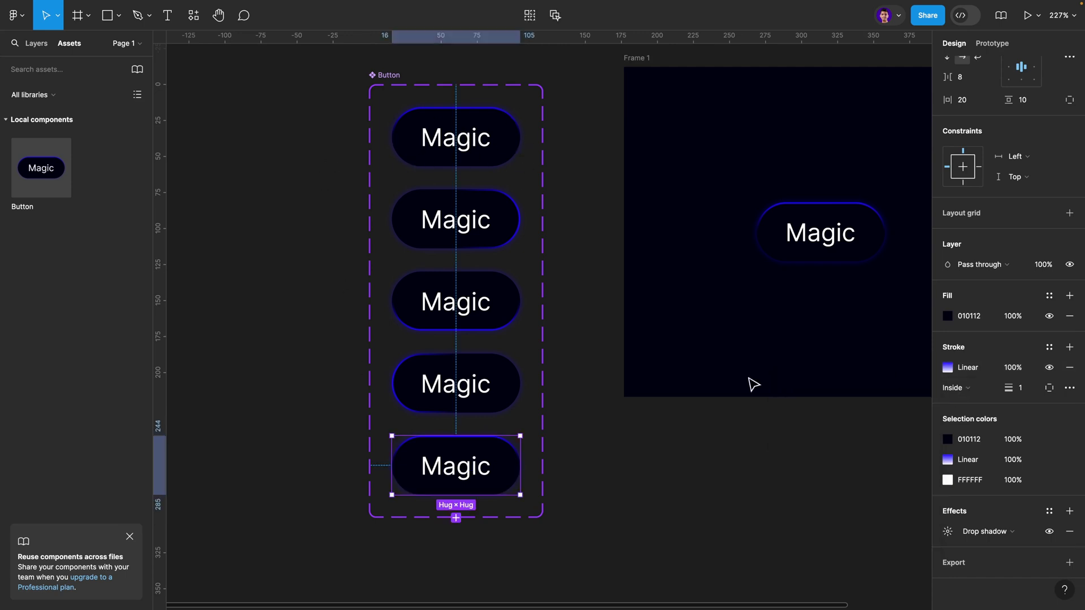
{"action": "left_click", "coordinate": [459, 395]}
{"action": "left_click", "coordinate": [992, 43]}
{"action": "left_click_drag", "start_coordinate": [456, 413], "coordinate": [456, 452]}
{"action": "left_click", "coordinate": [414, 468]}
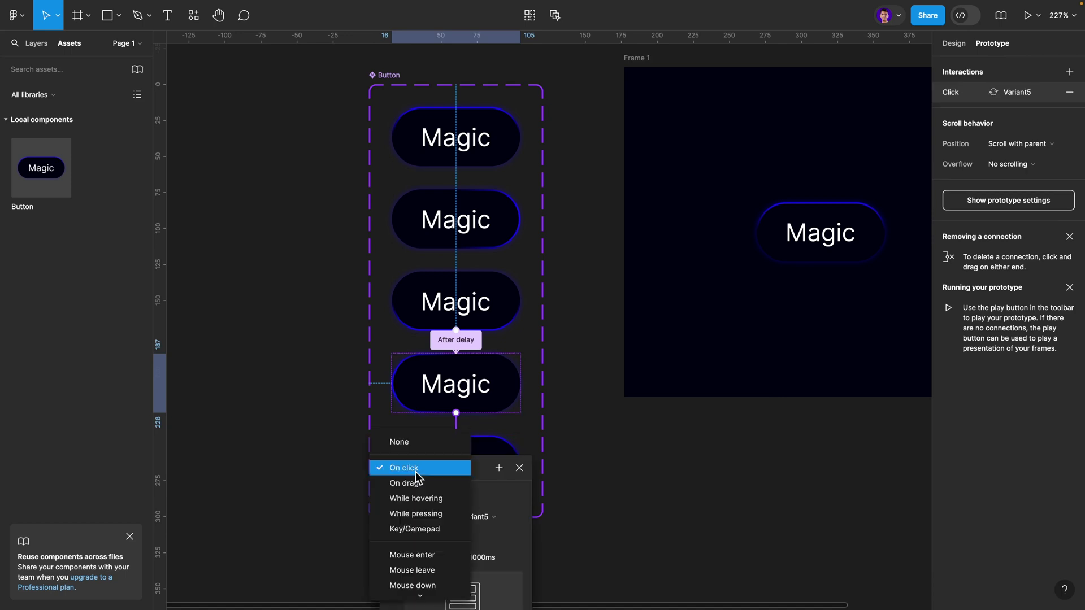
{"action": "left_click", "coordinate": [421, 588]}
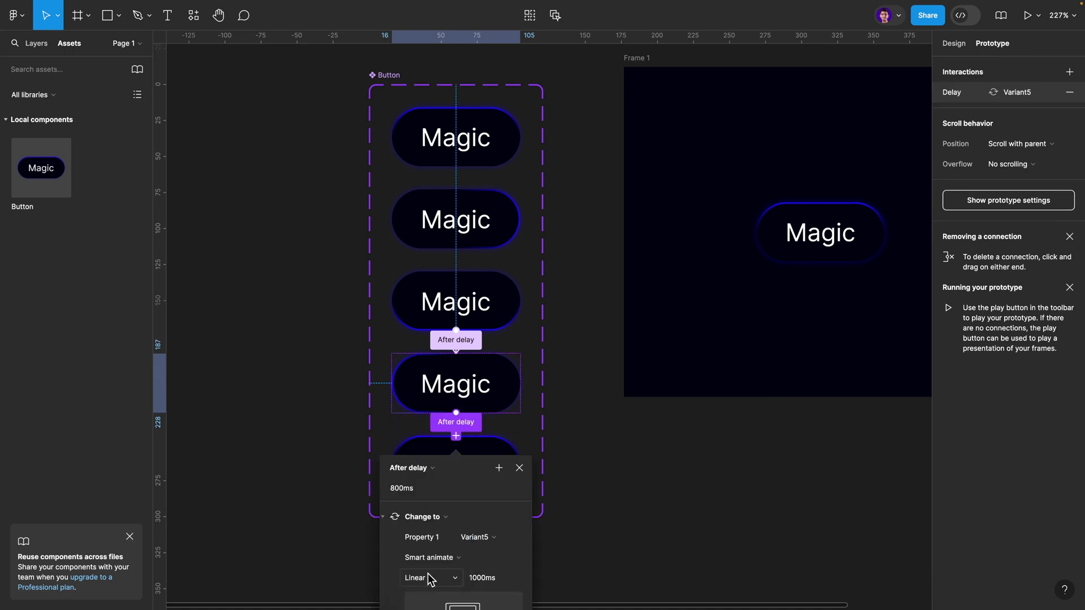
{"action": "left_click", "coordinate": [418, 496]}
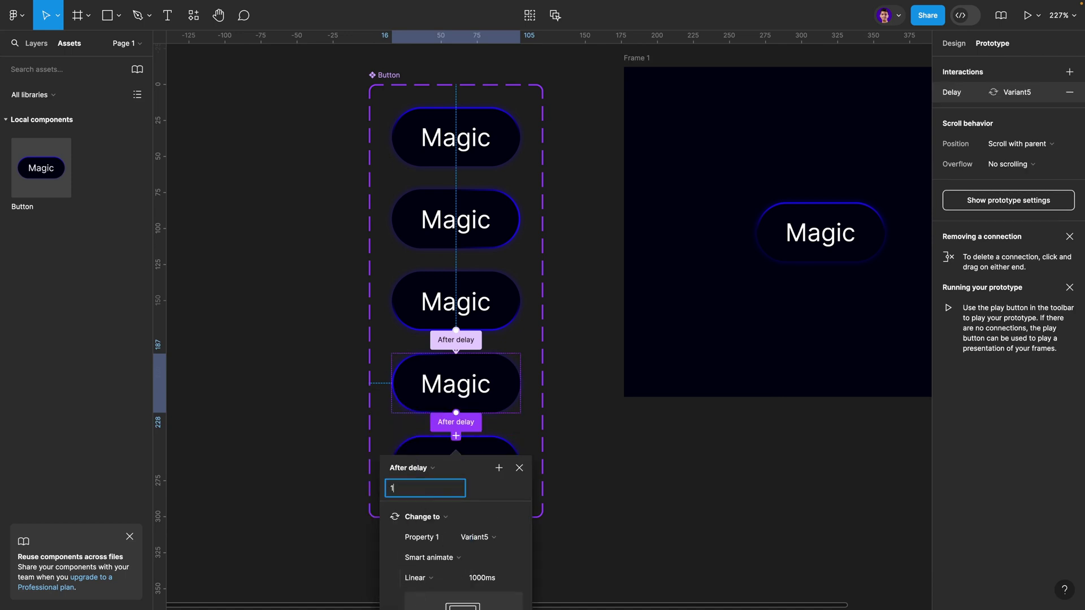
{"action": "key", "text": "Return"}
{"action": "left_click", "coordinate": [519, 468]}
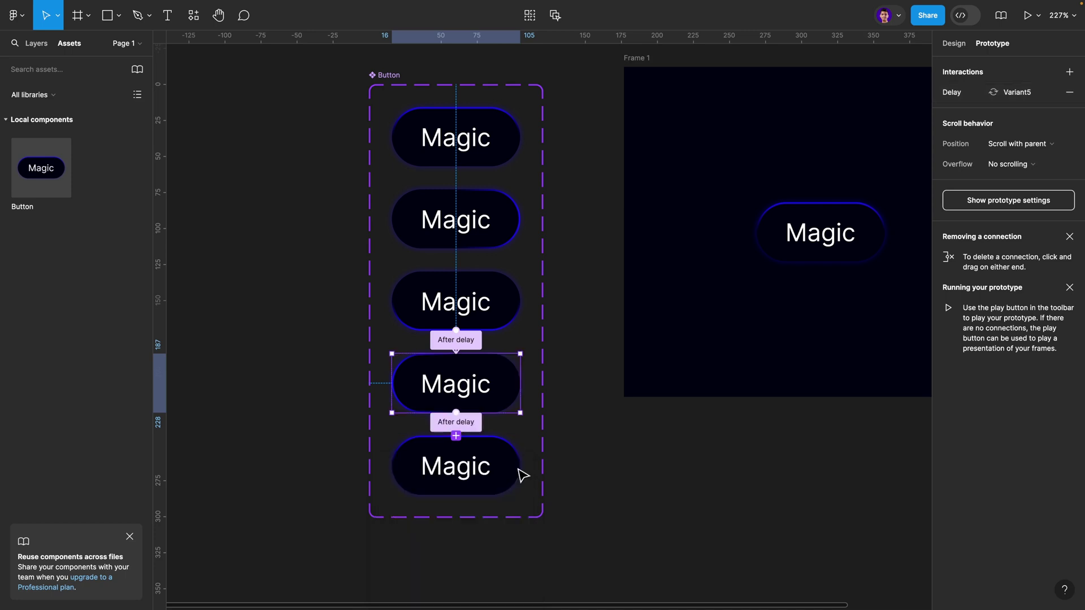
Connect Variant5 back to Variant2 with an After delay trigger set to 1000.
{"action": "left_click", "coordinate": [452, 469]}
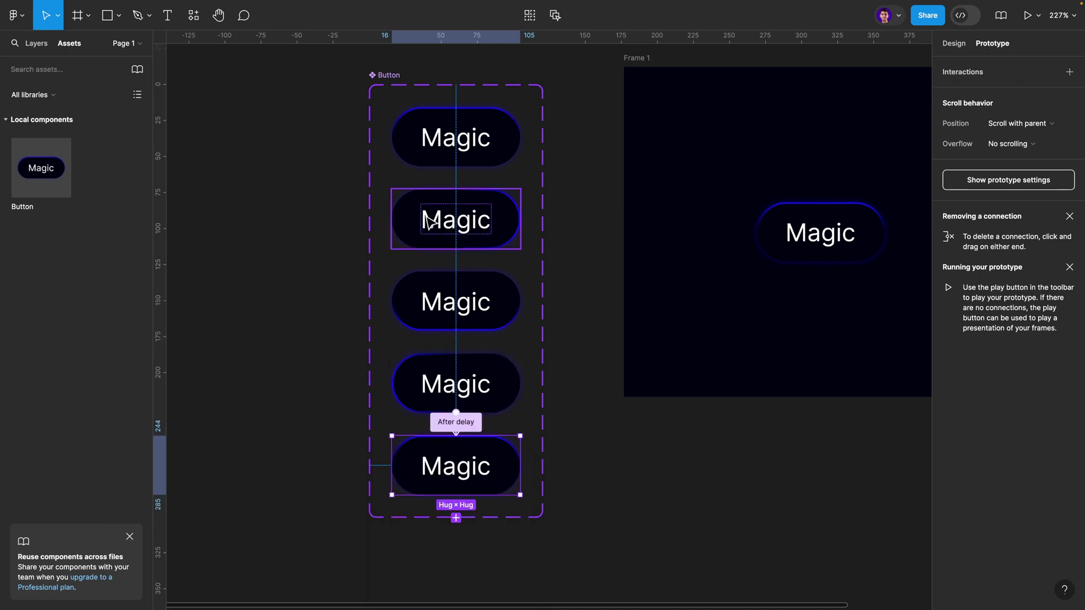
{"action": "left_click_drag", "start_coordinate": [394, 467], "coordinate": [419, 227]}
{"action": "left_click", "coordinate": [408, 280]}
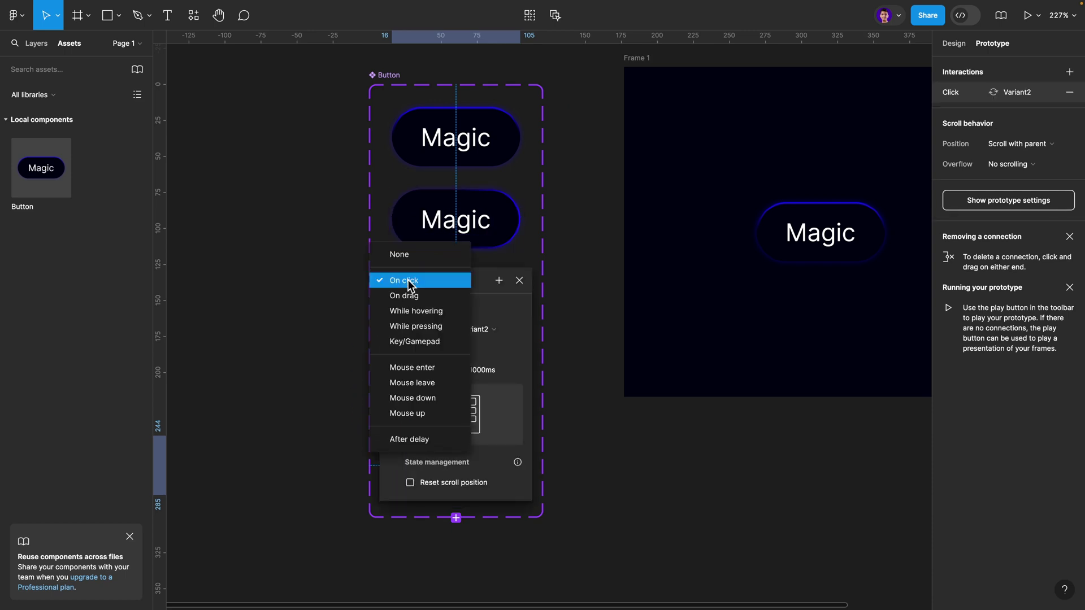
{"action": "left_click", "coordinate": [406, 439]}
{"action": "left_click", "coordinate": [404, 302]}
{"action": "type", "text": "1"}
{"action": "type", "text": "000"}
{"action": "left_click", "coordinate": [519, 280]}
Change the Default variant's trigger to On click so the animation starts on click.
{"action": "left_click", "coordinate": [488, 121]}
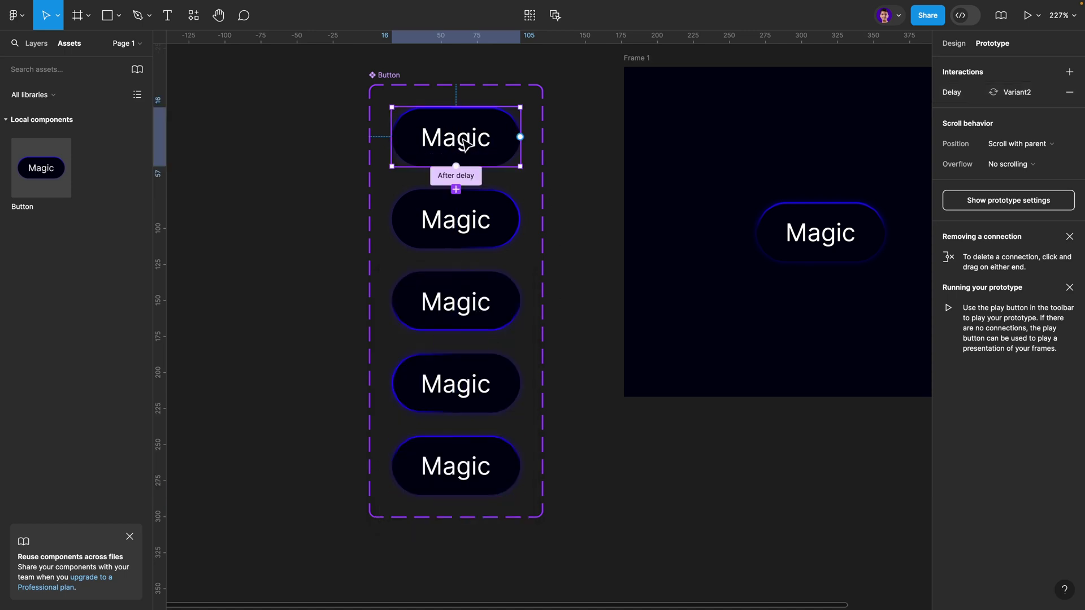
{"action": "left_click", "coordinate": [972, 96]}
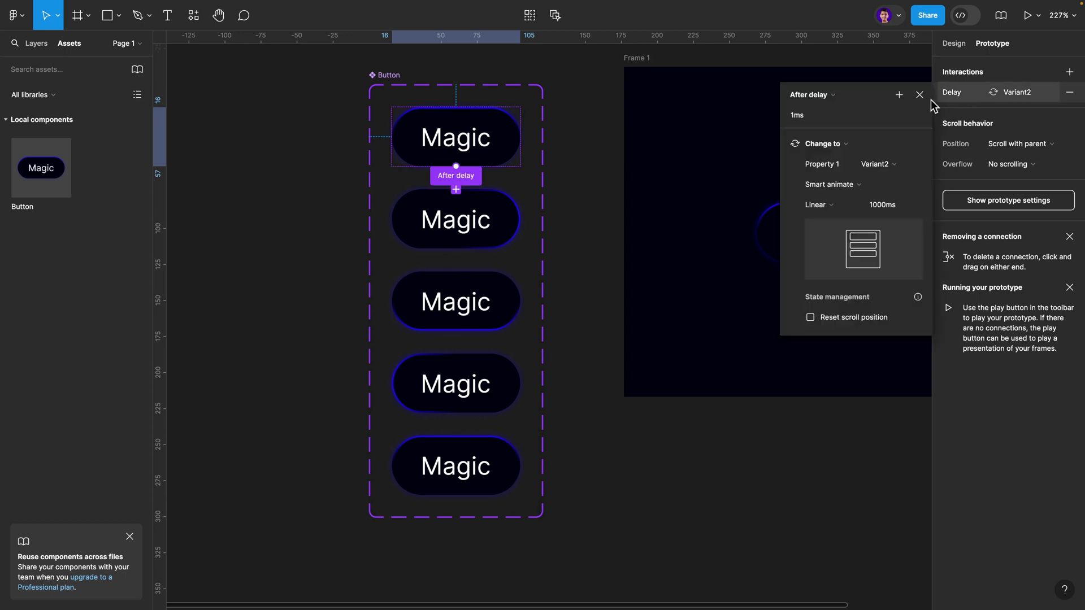
{"action": "left_click", "coordinate": [827, 96]}
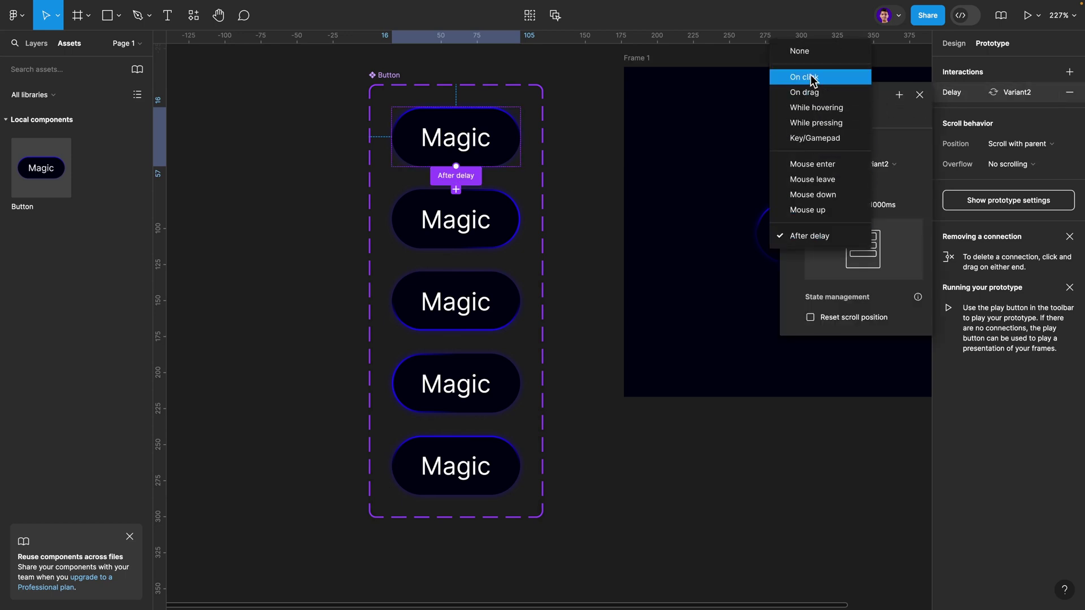
{"action": "left_click", "coordinate": [812, 77]}
{"action": "left_click", "coordinate": [919, 95]}
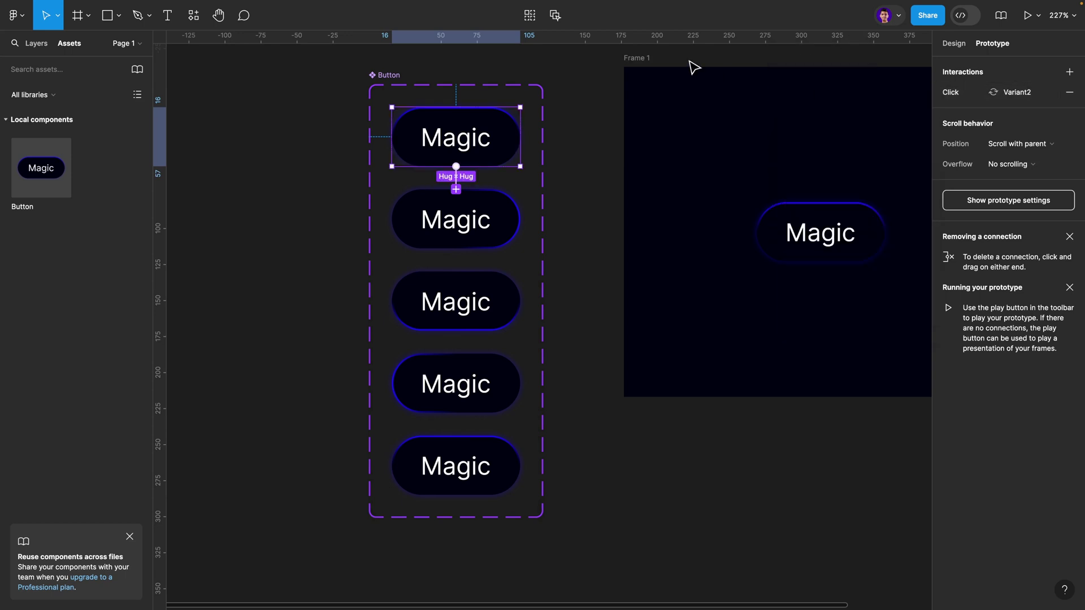
Select Frame 1 and show its Present and Preview options.
{"action": "left_click", "coordinate": [641, 59]}
{"action": "left_click", "coordinate": [1038, 15]}
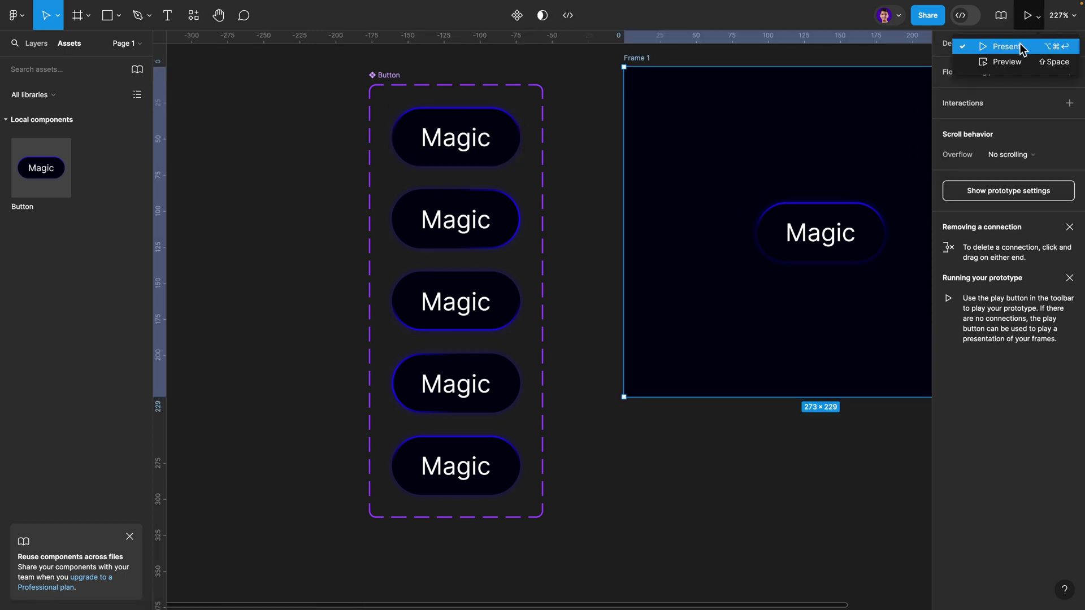